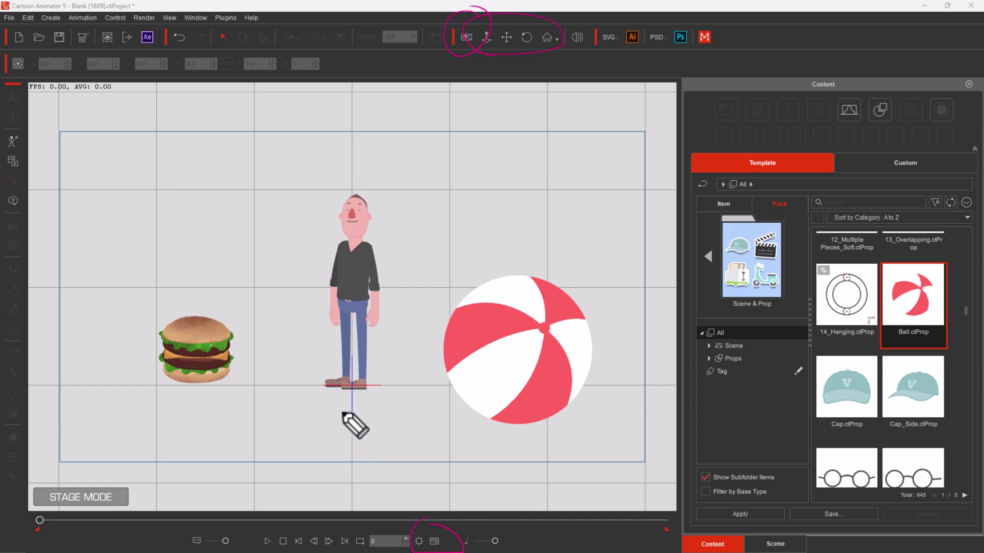
drag(502, 92, 479, 42)
drag(407, 476, 443, 492)
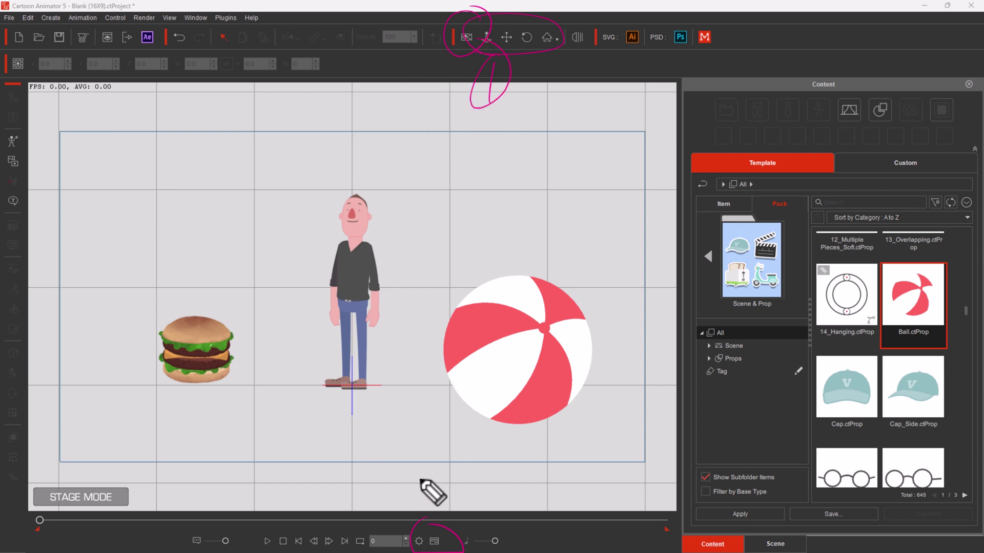
drag(425, 451, 400, 449)
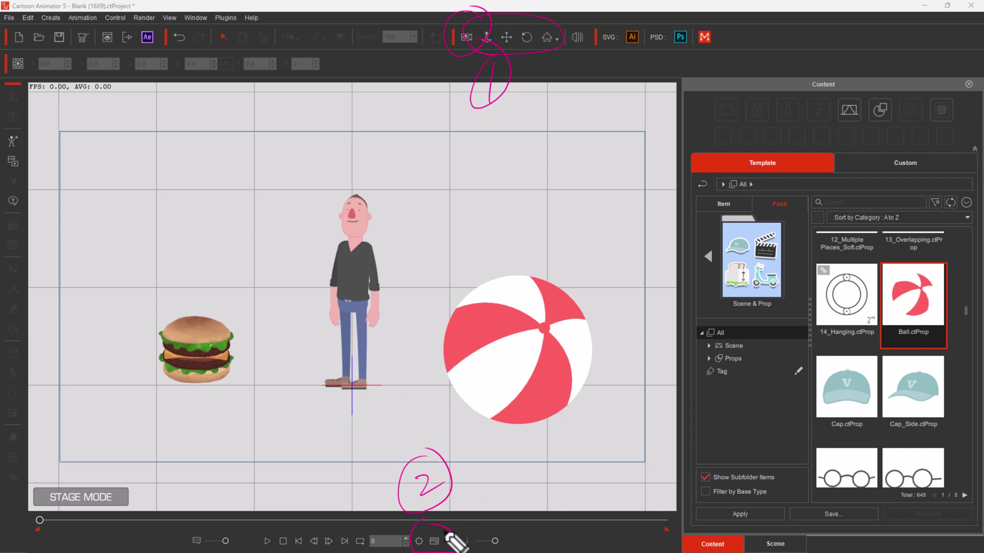
key(Escape)
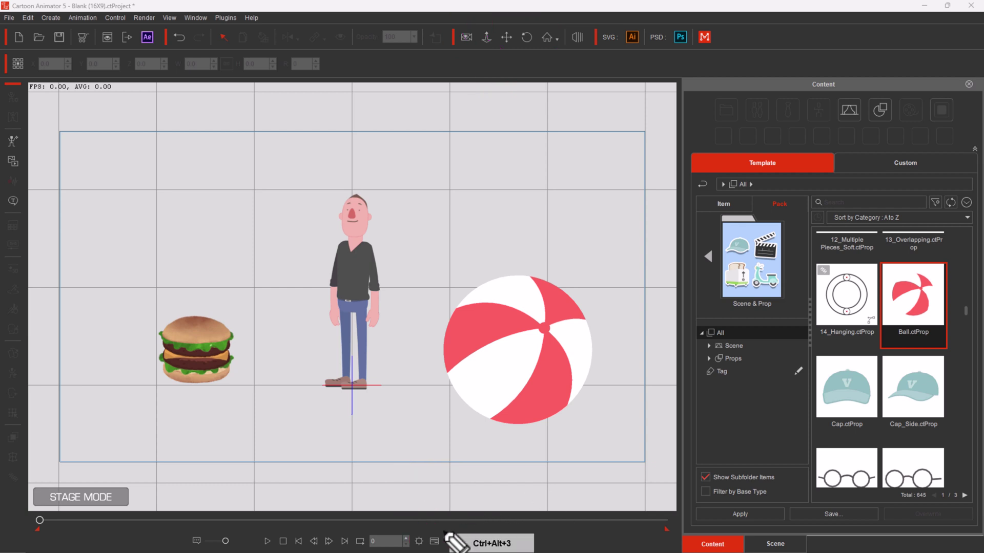
- Show the Timeline and select the character, hamburger and ball in turn to identify their tracks
click(434, 541)
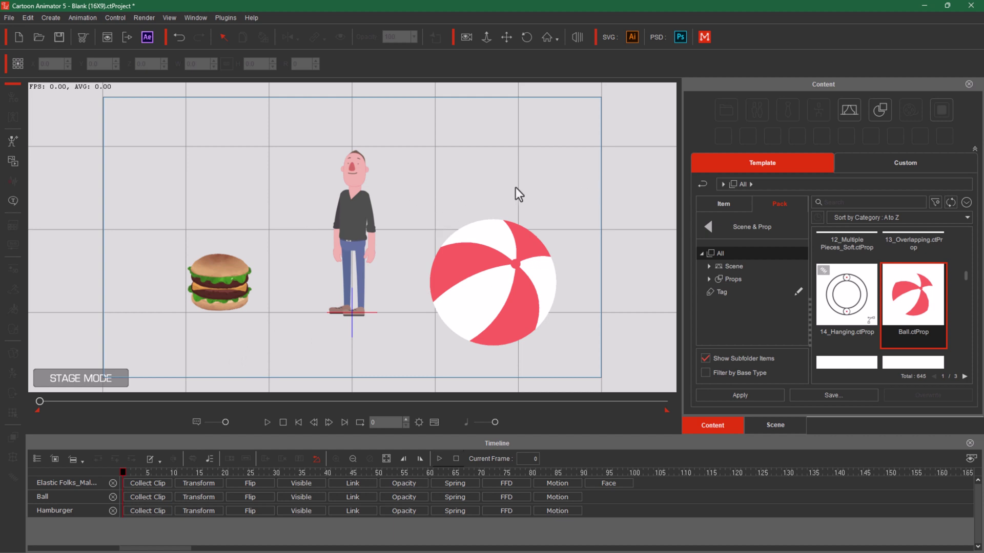
click(351, 197)
click(230, 267)
click(521, 275)
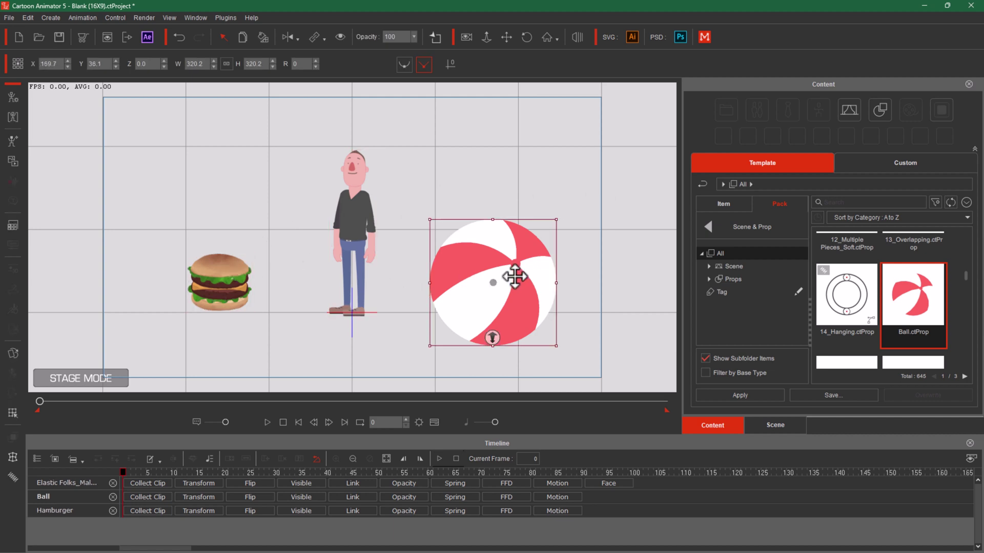
click(522, 175)
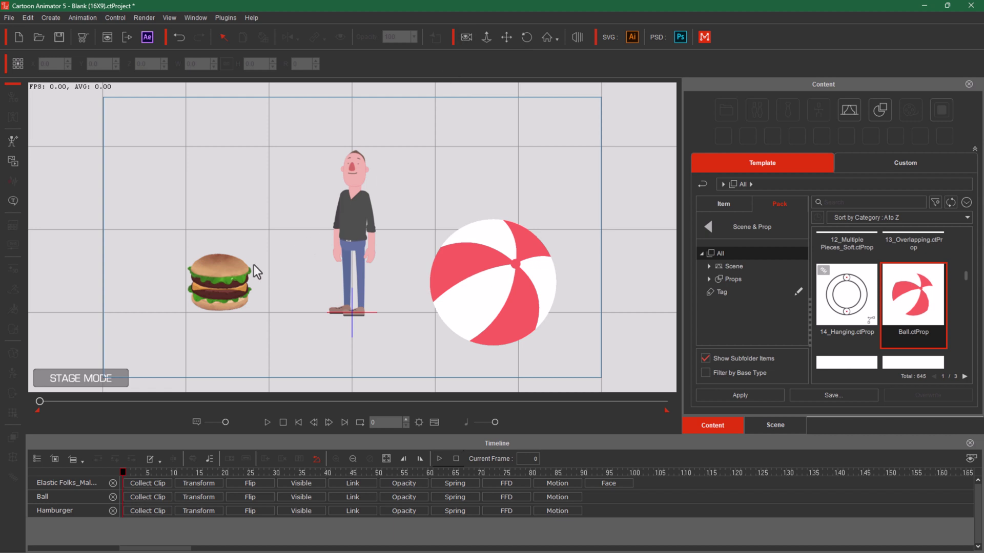
- Scale the hamburger up to about 176.9% and move it to about X -195.7, Y 80.9
click(224, 269)
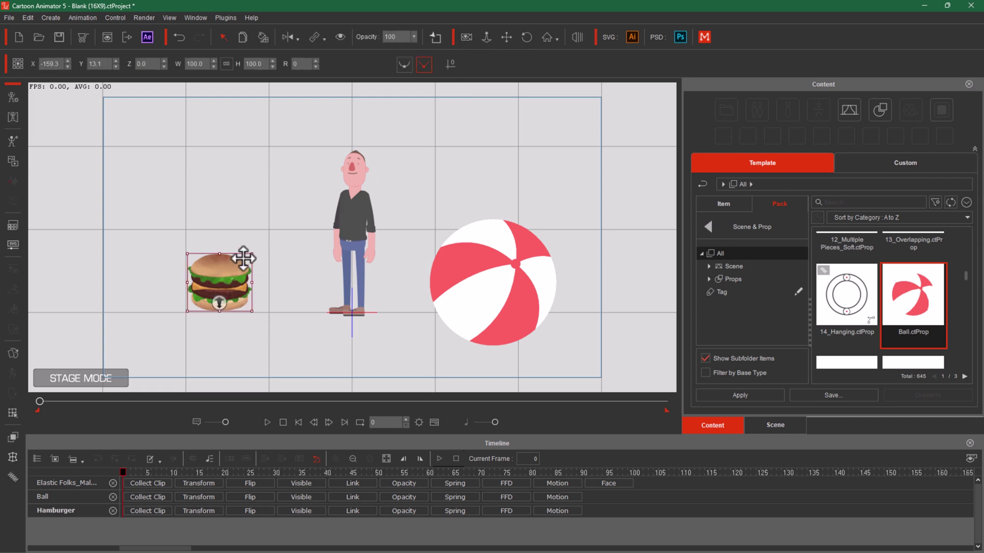
drag(255, 248, 305, 229)
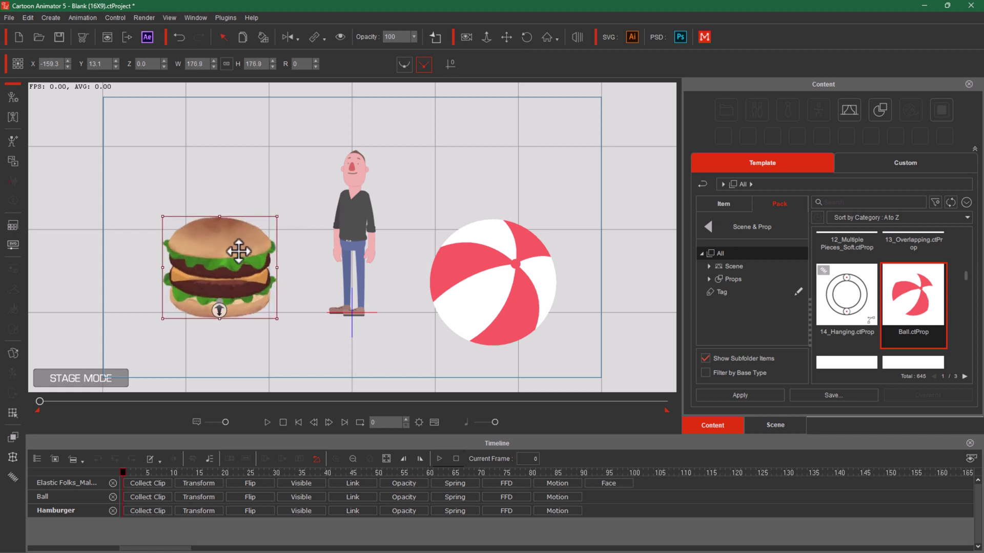
drag(231, 247, 202, 191)
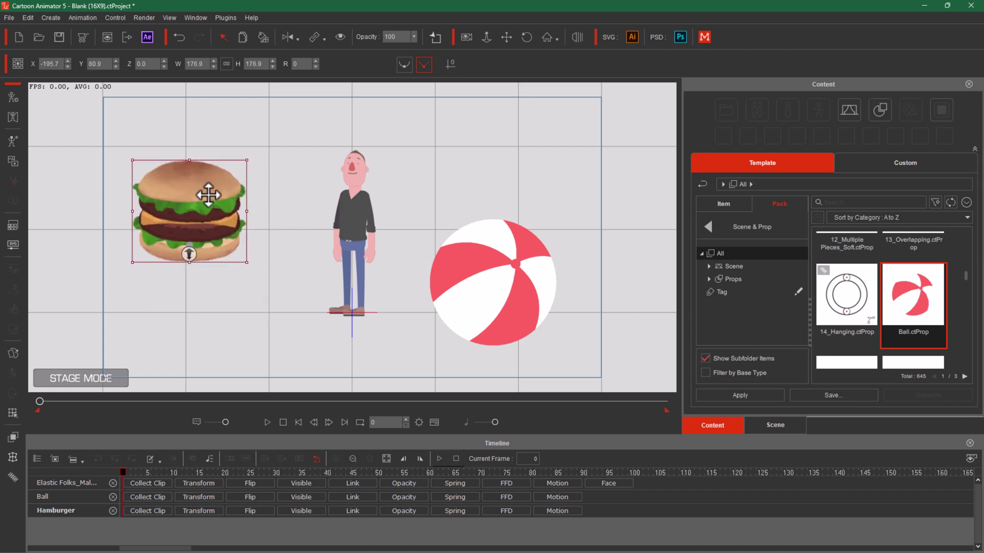
- Select the man character and turn on camera record mode
click(349, 200)
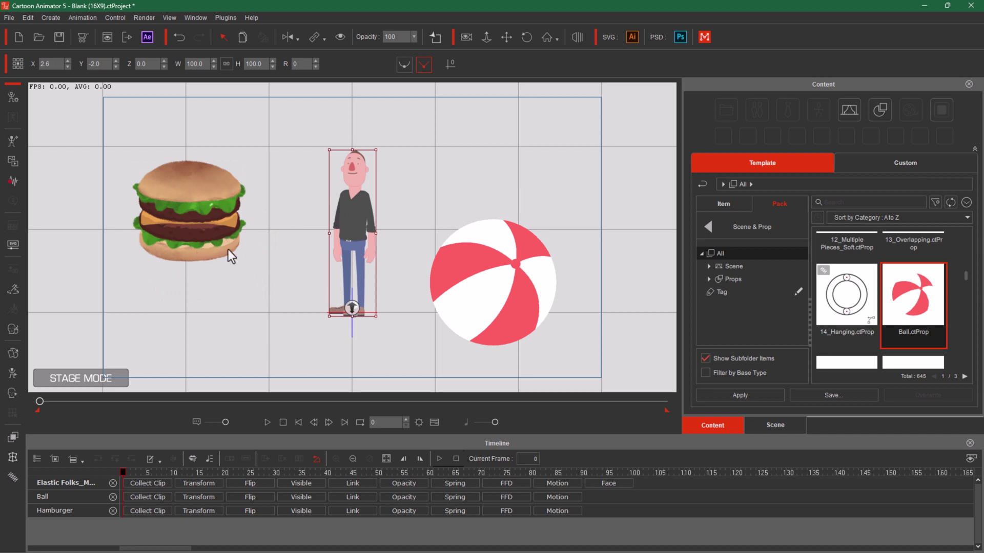
click(467, 37)
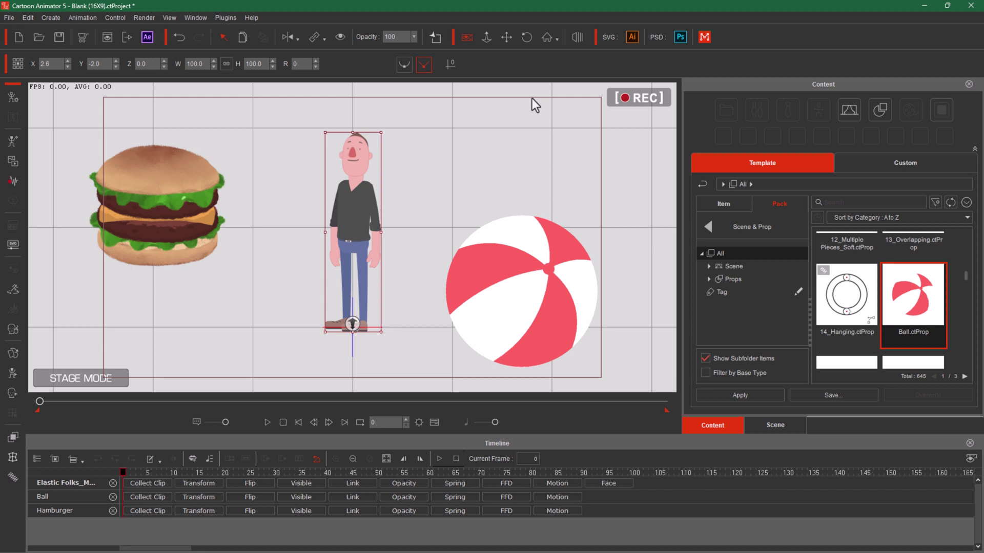
click(465, 36)
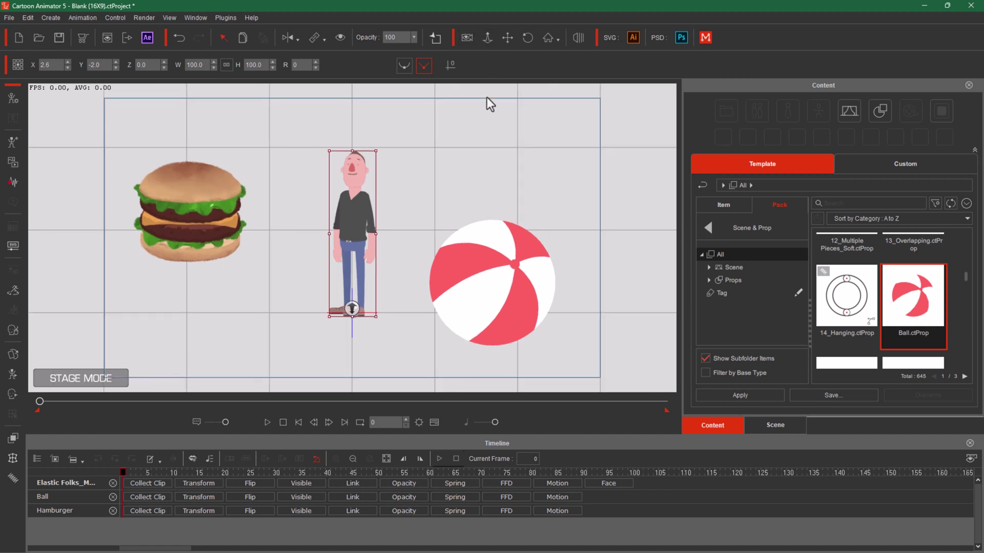
click(468, 37)
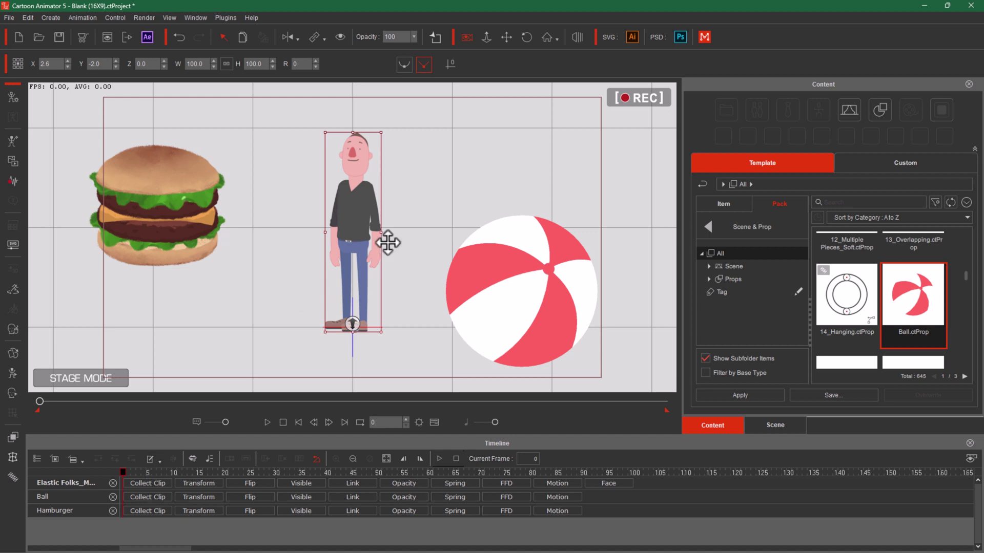
- Key the character's move from frame 0 to about X 143, Y 32.9 at frame 33, and show its Transform track
mouse_move(358, 235)
mouse_down()
mouse_move(501, 193)
mouse_move(373, 251)
mouse_move(361, 249)
mouse_move(356, 233)
mouse_up()
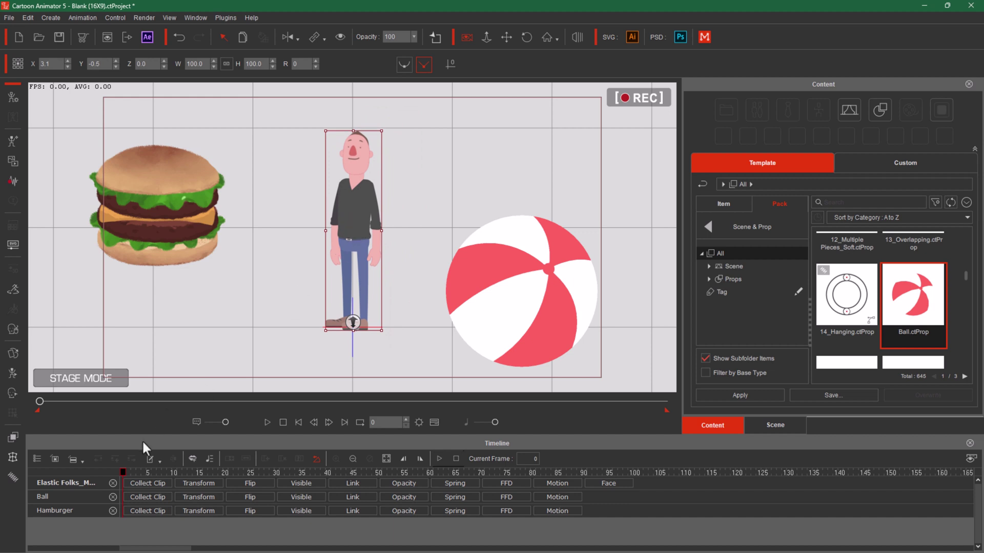
drag(121, 473, 290, 469)
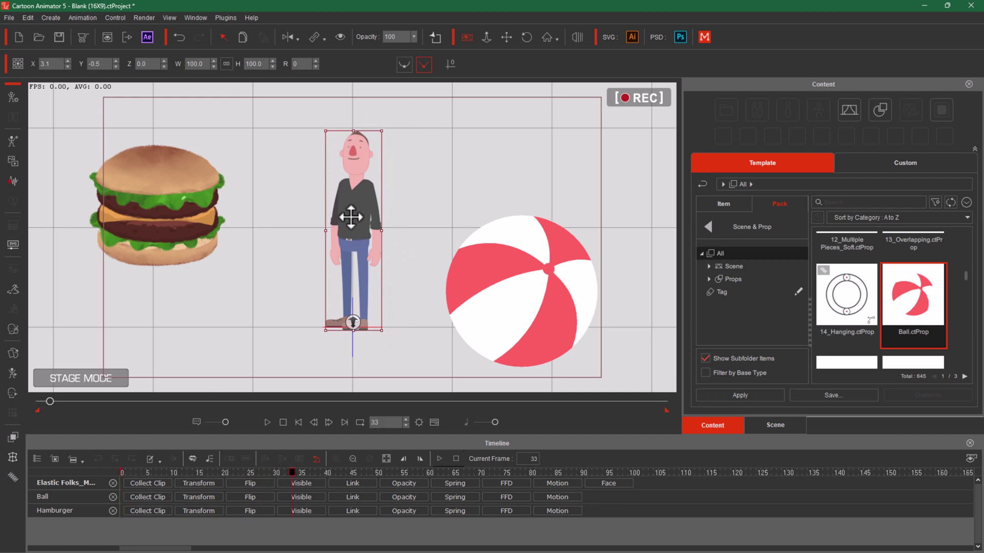
drag(349, 213, 491, 184)
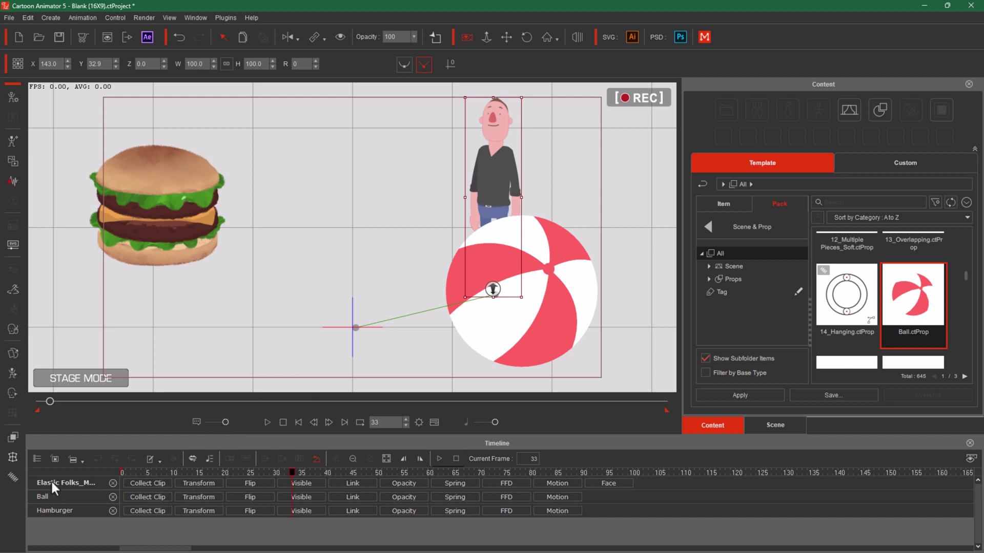
click(199, 484)
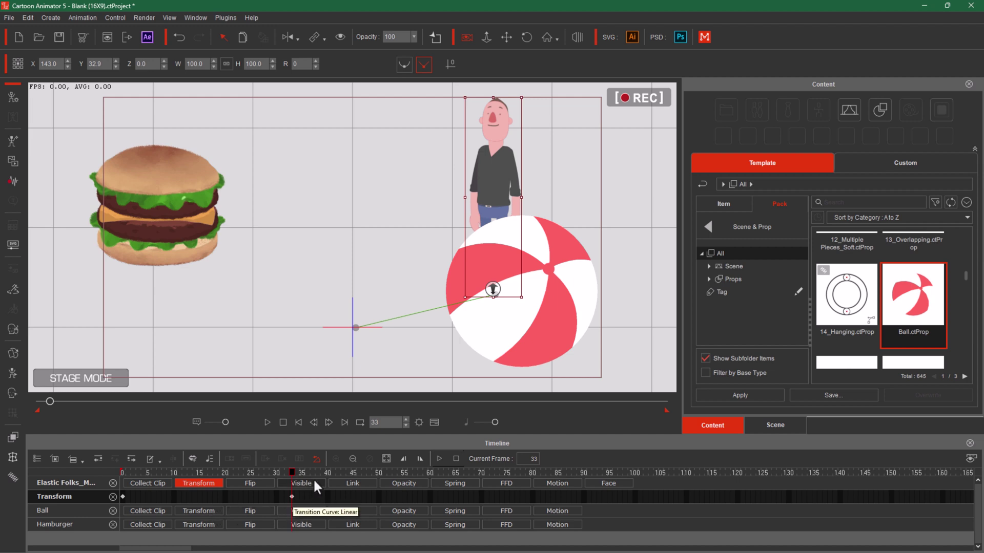
- Reposition the character at frame 0 to about X -0.5, Y -4.6 and scrub through the motion
drag(292, 472, 110, 490)
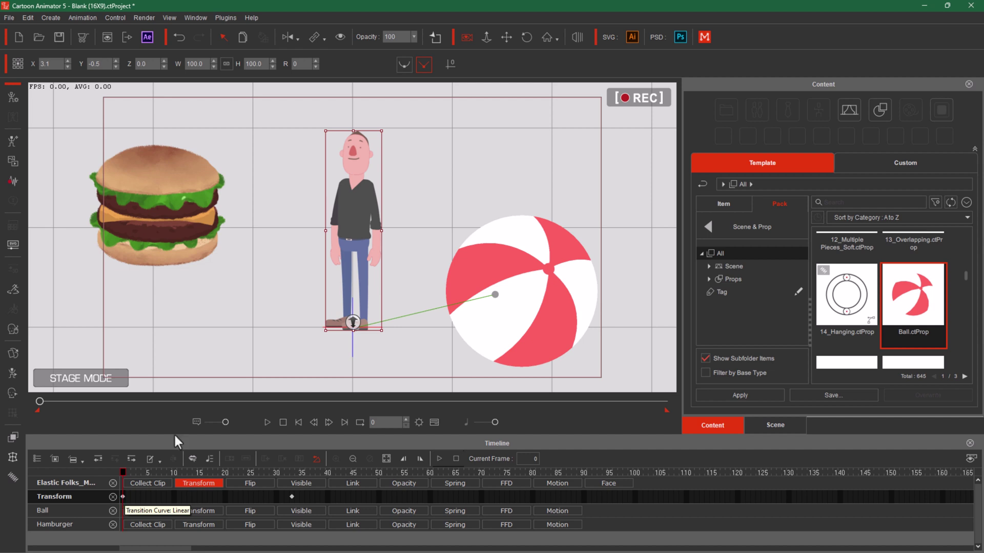
mouse_move(354, 254)
mouse_down()
mouse_move(337, 260)
mouse_move(361, 262)
mouse_move(351, 258)
mouse_up()
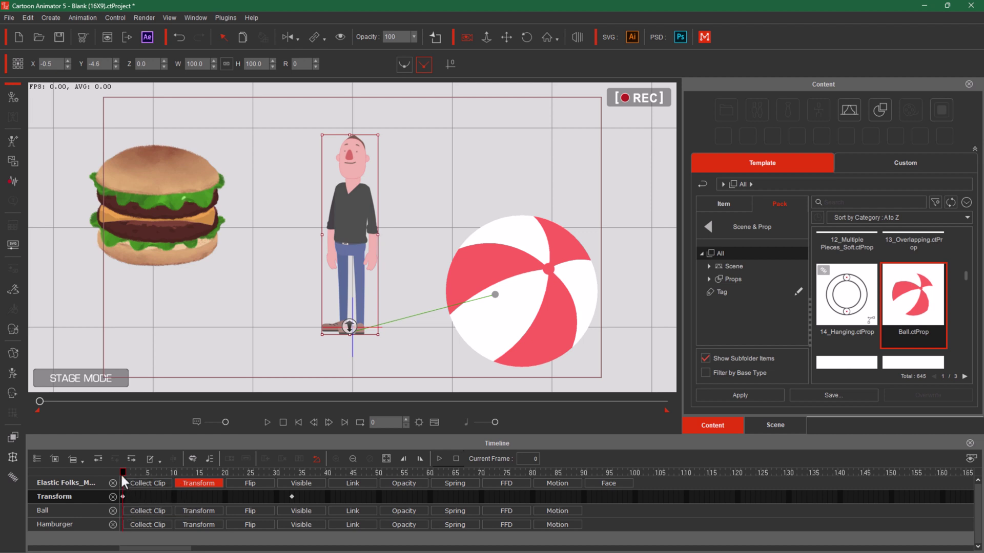
drag(125, 472, 200, 498)
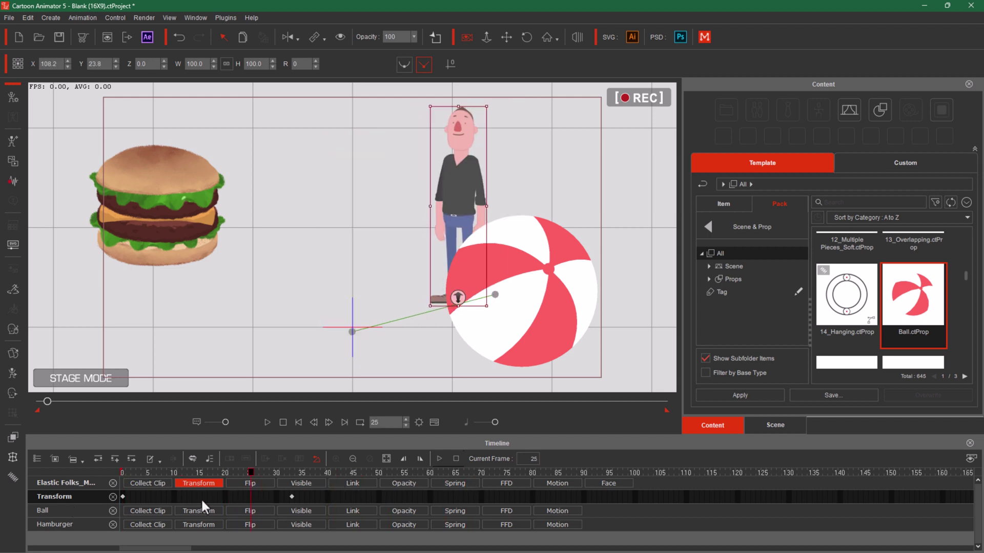
- Delete the character's Transform key at frame 0 and re-key it there at about X -0.5, Y -1.0
click(122, 497)
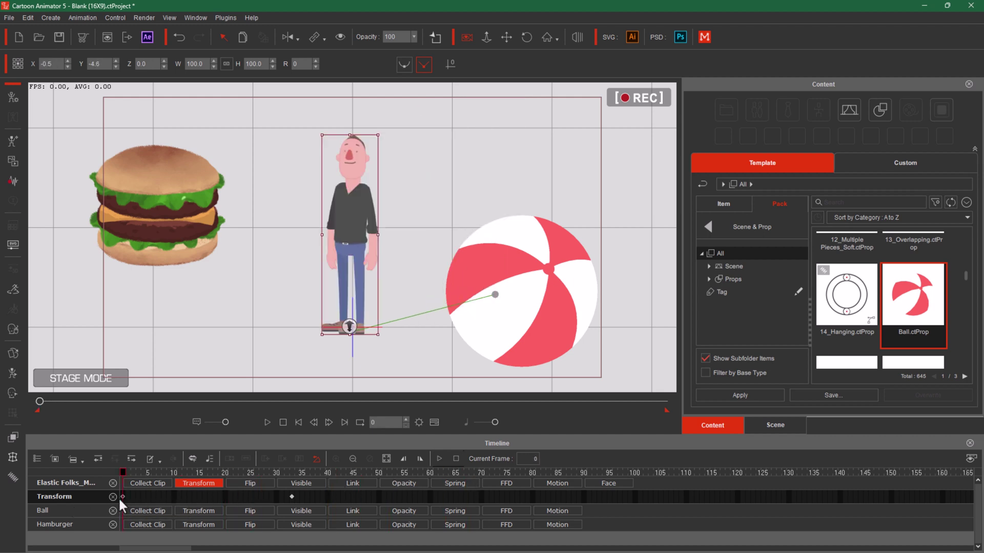
key(Delete)
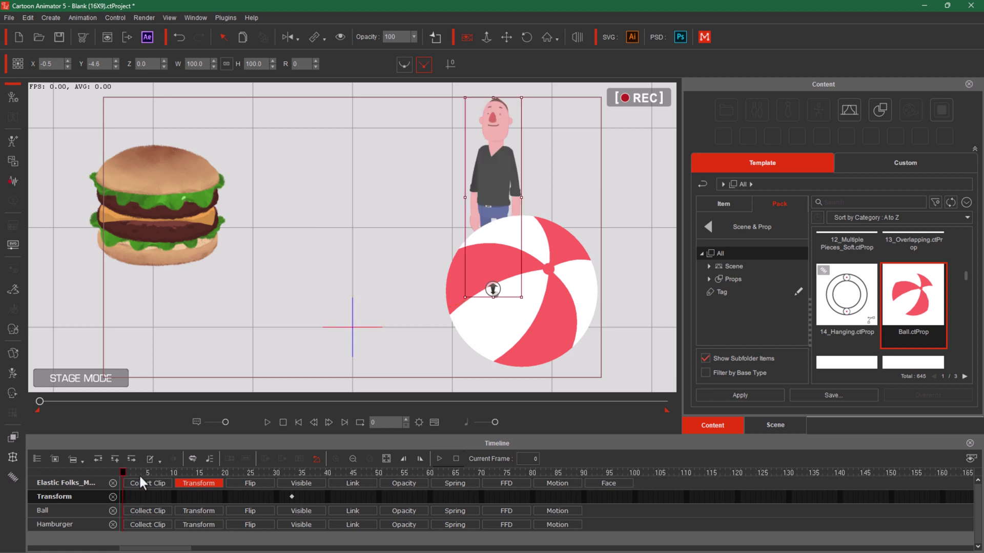
drag(124, 472, 84, 500)
drag(495, 202, 353, 235)
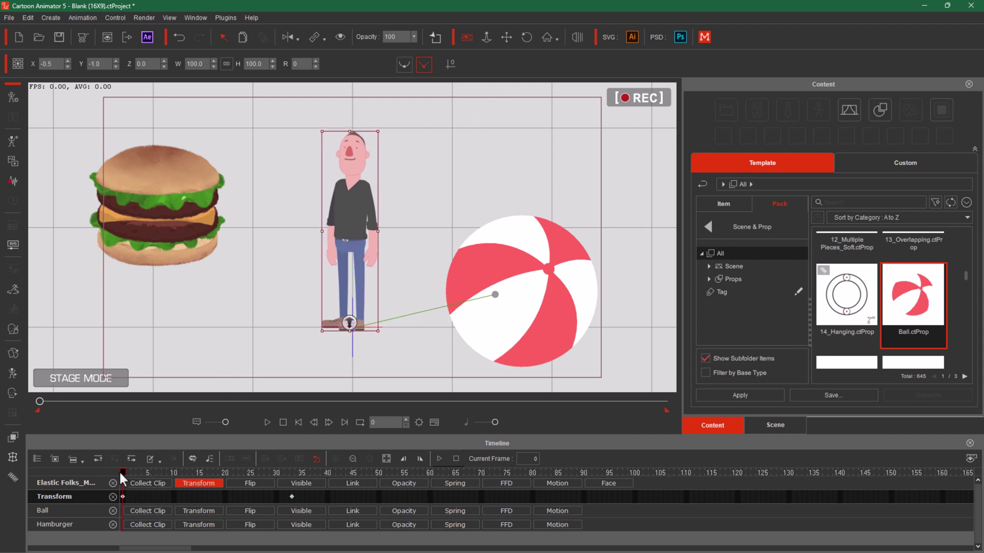
- At frame 33, flip the character horizontally with its Flip track shown and move it to about X 46.9, Y 38.1
drag(123, 472, 358, 473)
drag(220, 479, 290, 480)
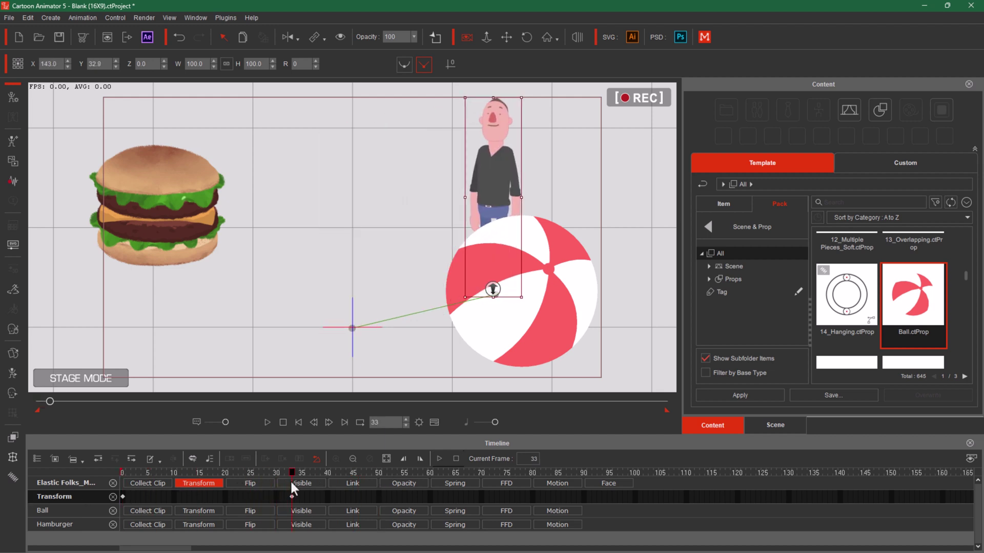
click(247, 483)
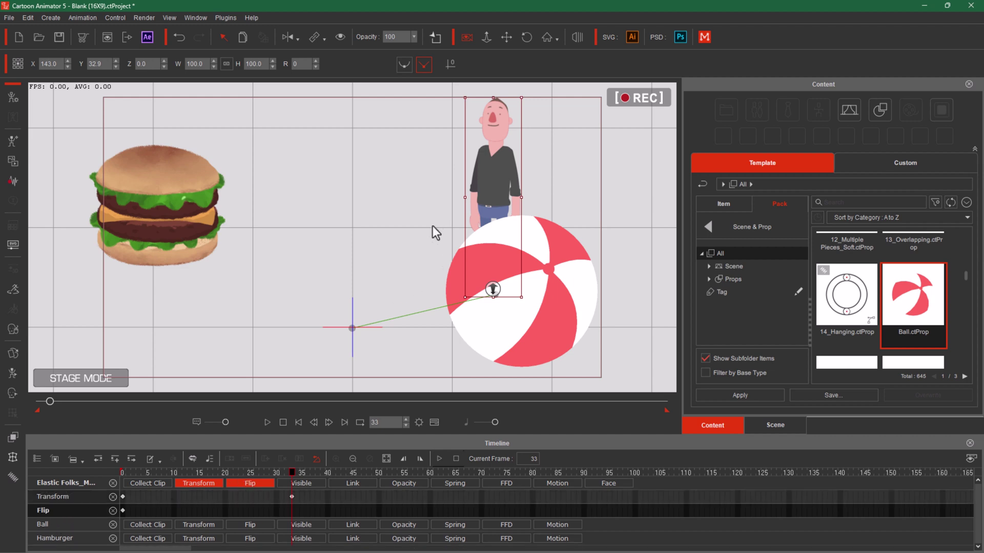
click(286, 38)
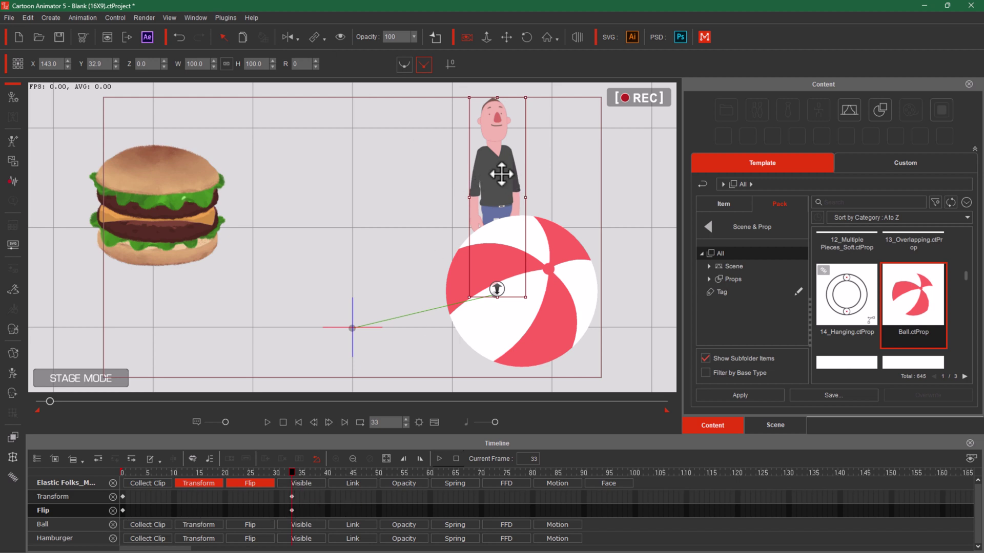
drag(500, 171, 395, 172)
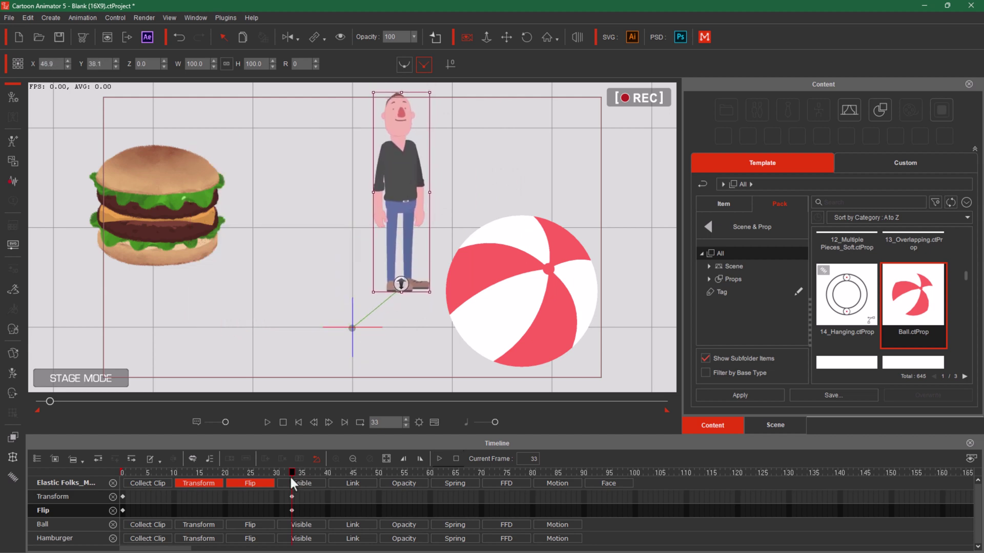
- Compare the character's Transform and Flip keys at frames 0 and 33 by scrubbing and selecting them
drag(291, 472, 288, 493)
click(122, 497)
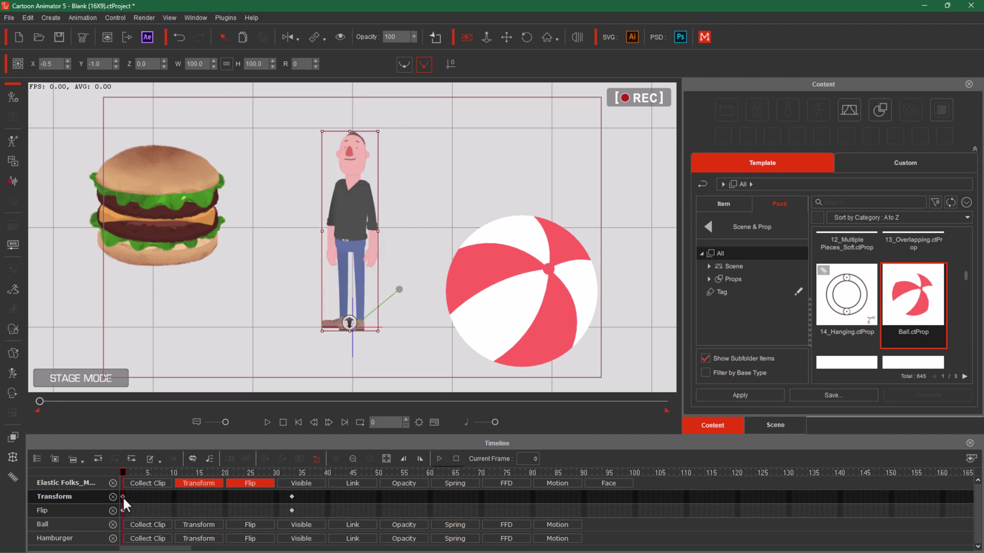
click(291, 497)
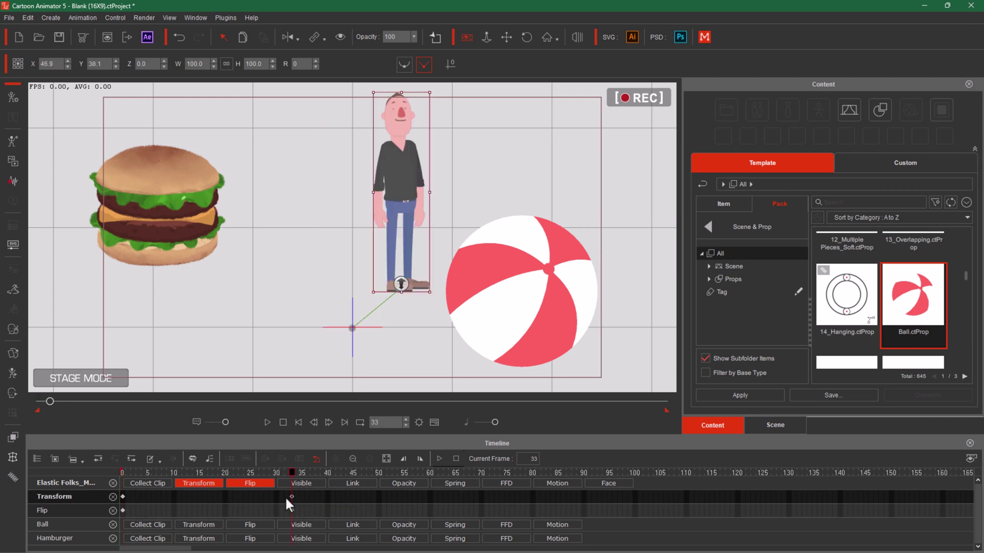
click(292, 510)
mouse_move(293, 471)
mouse_down()
mouse_move(122, 485)
mouse_move(290, 483)
mouse_up()
click(123, 498)
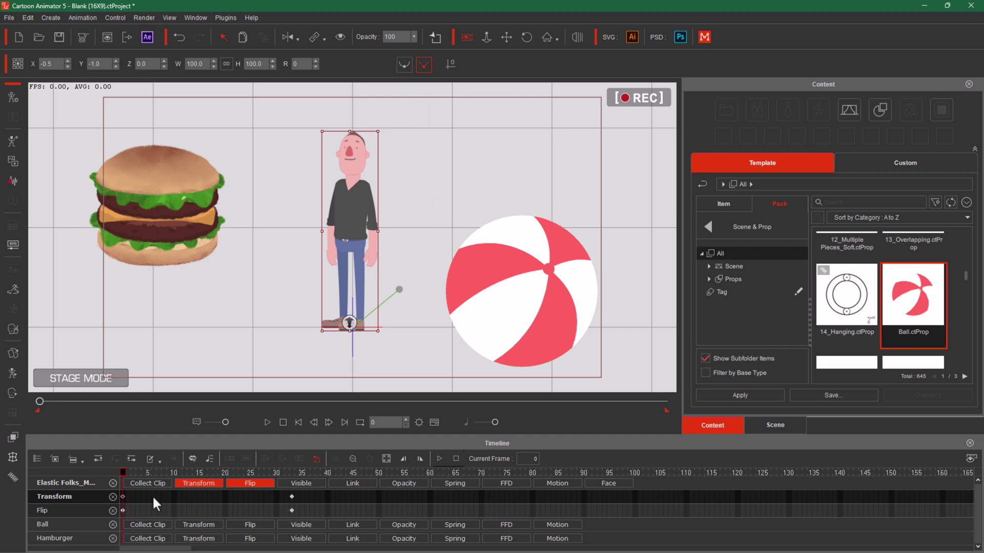
click(289, 497)
click(209, 483)
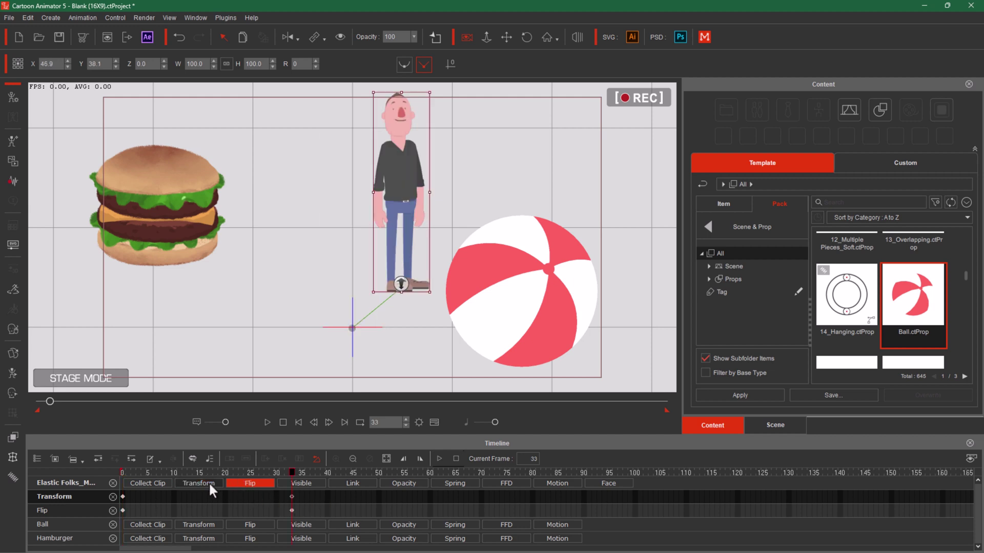
- View the transition curve options for the Transform key at frame 33, and review the character's motion between the keys
right_click(291, 496)
click(331, 488)
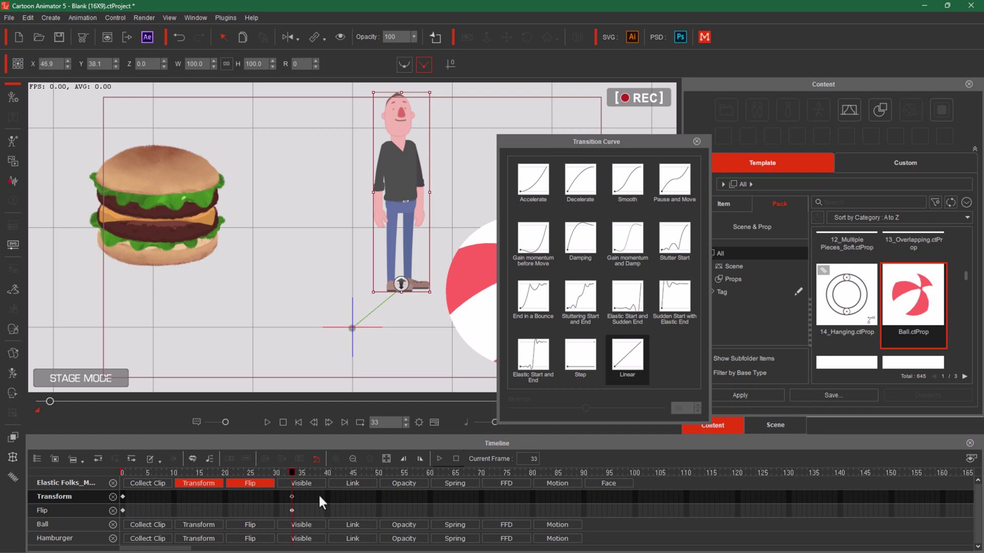
click(124, 496)
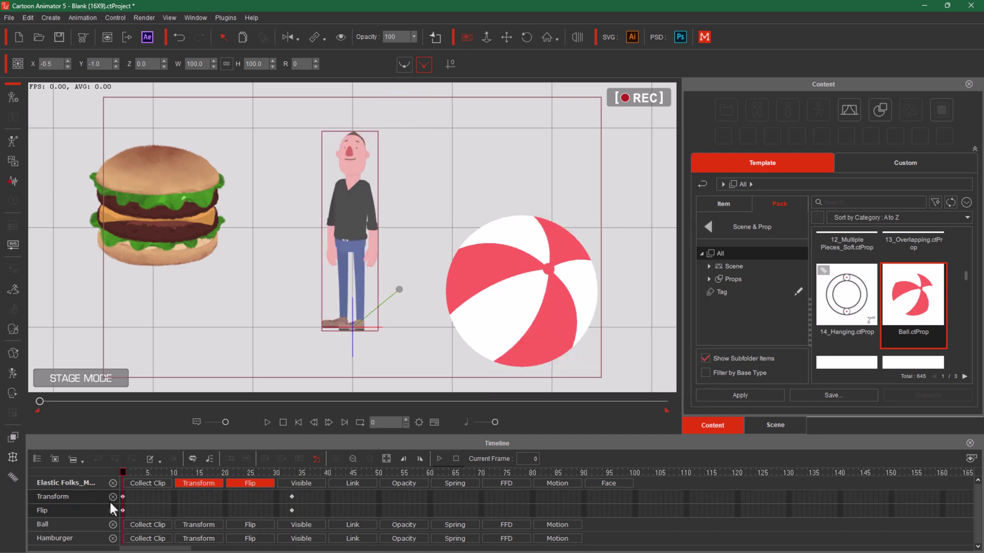
key(space)
click(290, 496)
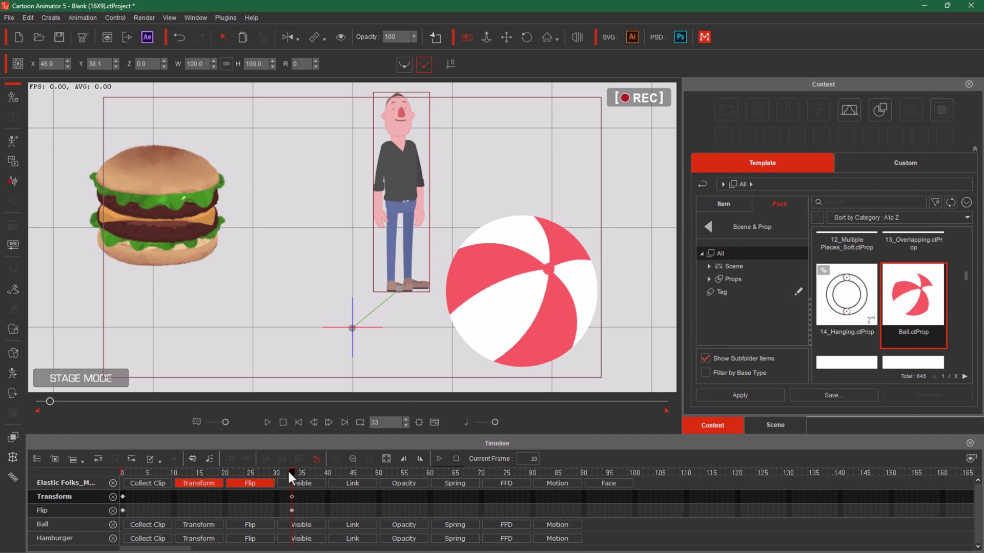
drag(288, 470, 270, 481)
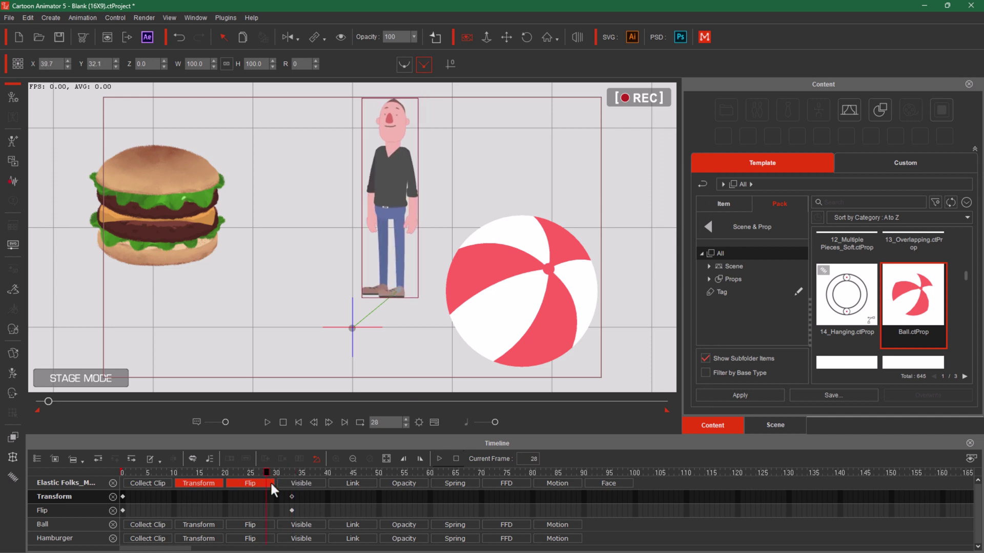
- View the options for the character's Flip key at frame 33, and inspect the motion path between its Transform keys
click(291, 509)
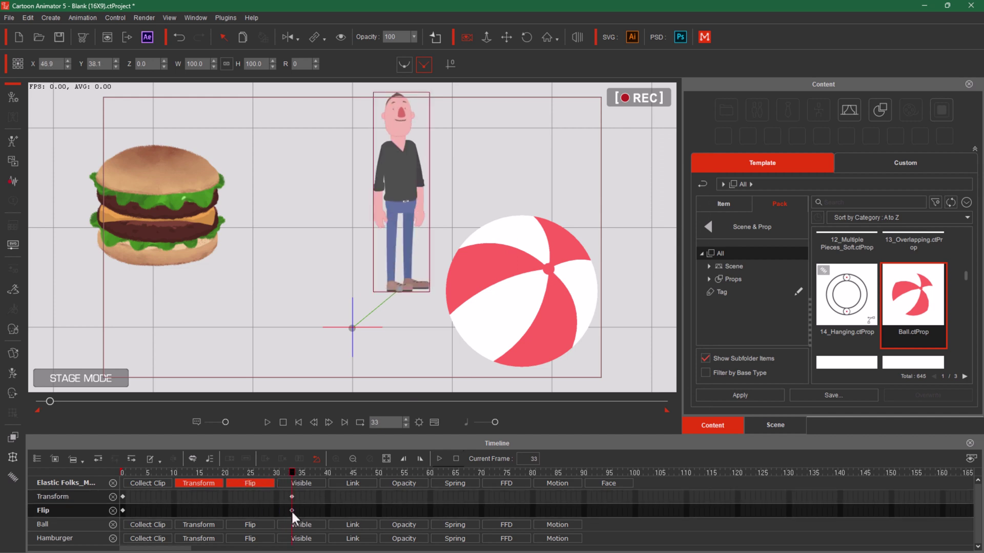
right_click(291, 509)
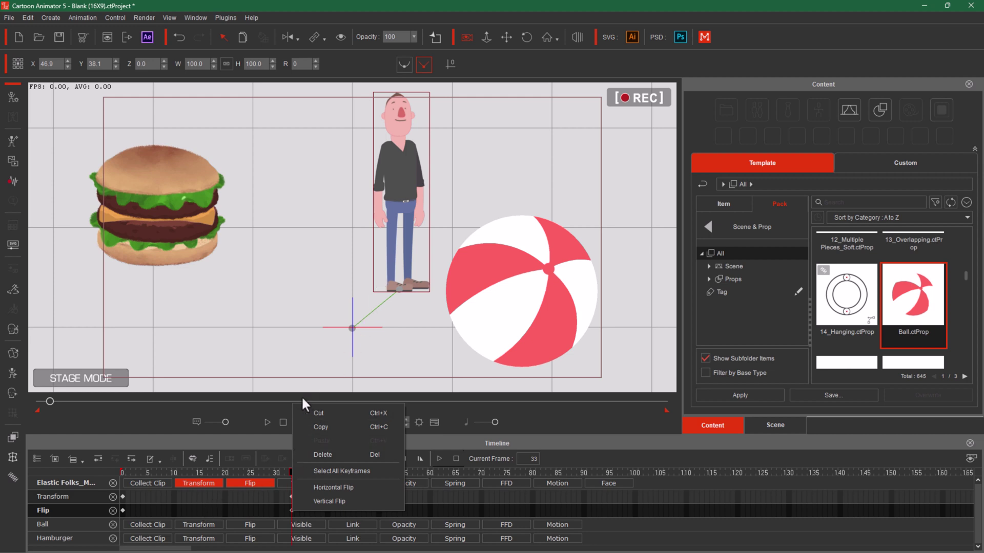
click(294, 352)
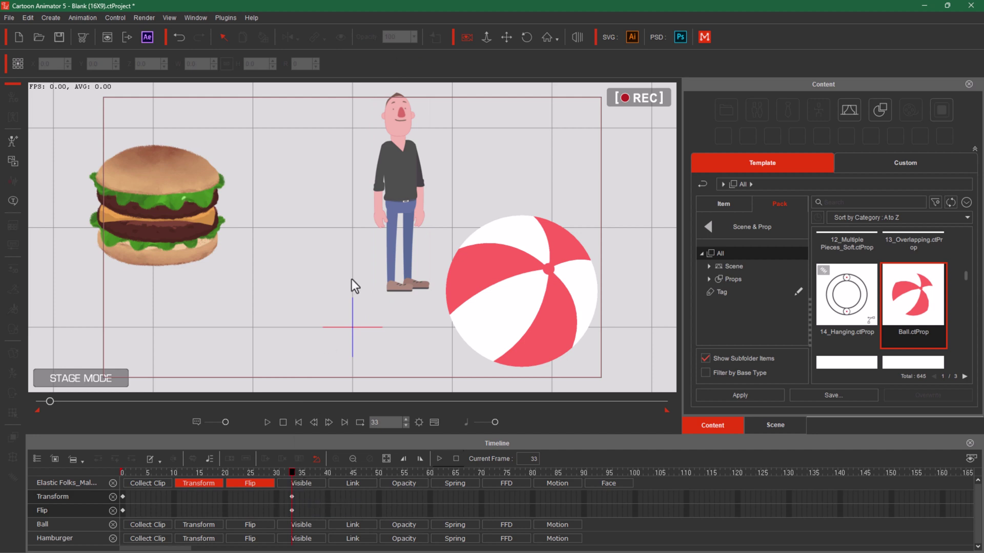
click(413, 181)
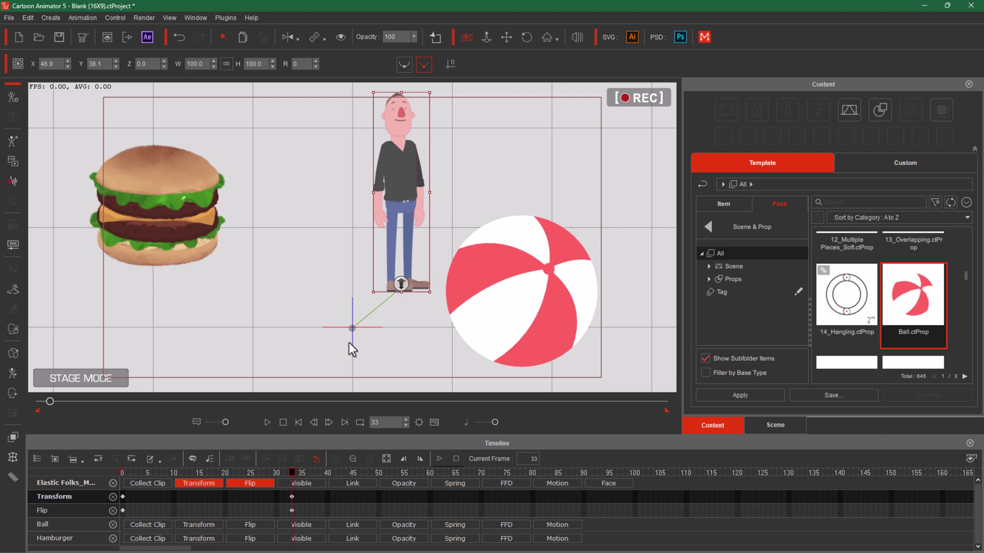
click(354, 330)
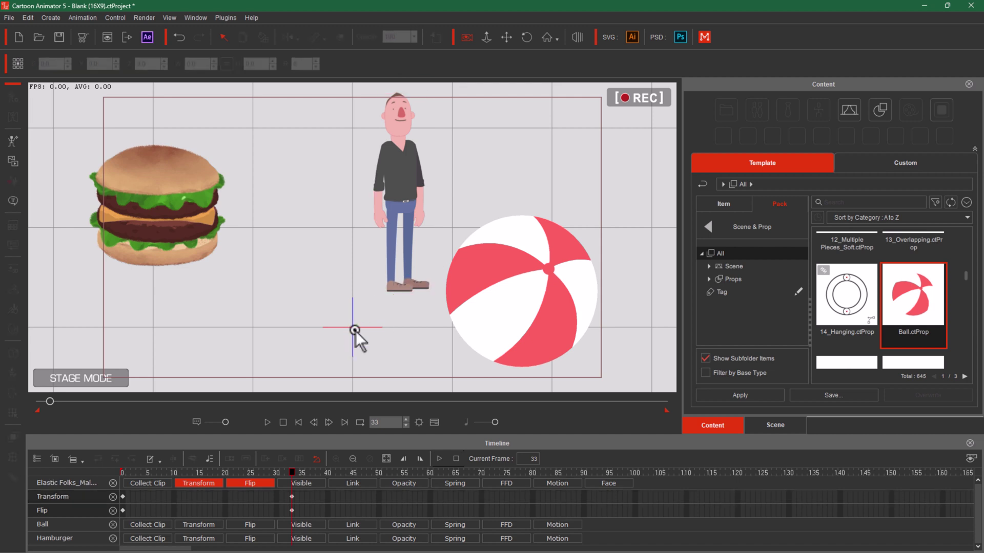
click(399, 289)
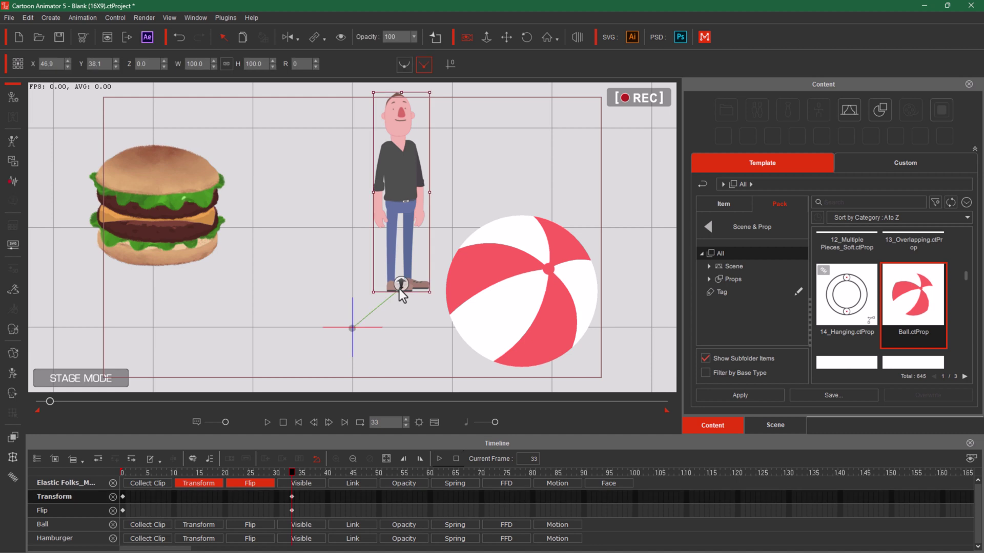
click(290, 507)
click(292, 496)
- Show the character's Visible track and make the character invisible at frame 40
click(311, 485)
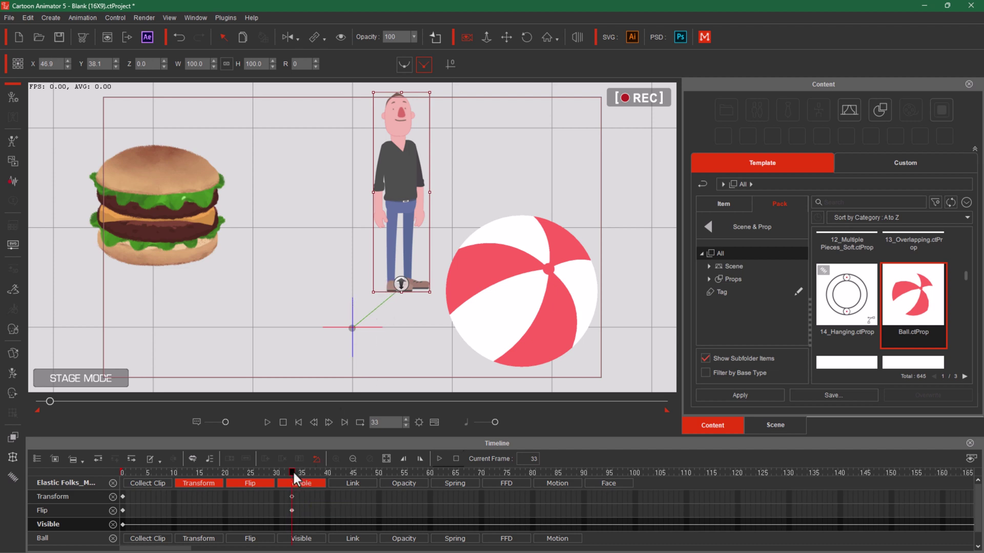
drag(293, 471, 319, 471)
click(340, 37)
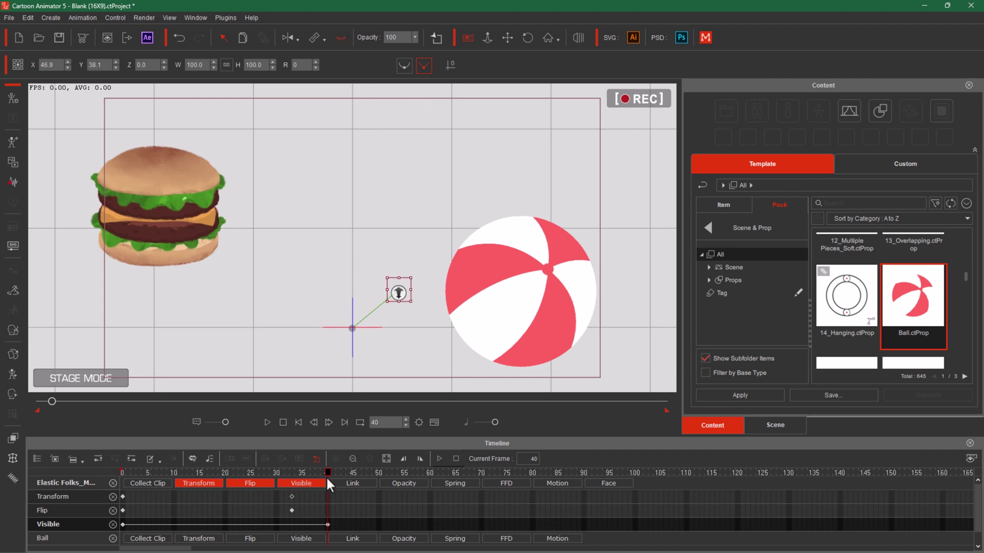
mouse_move(327, 474)
mouse_down()
mouse_move(90, 485)
mouse_move(325, 490)
mouse_up()
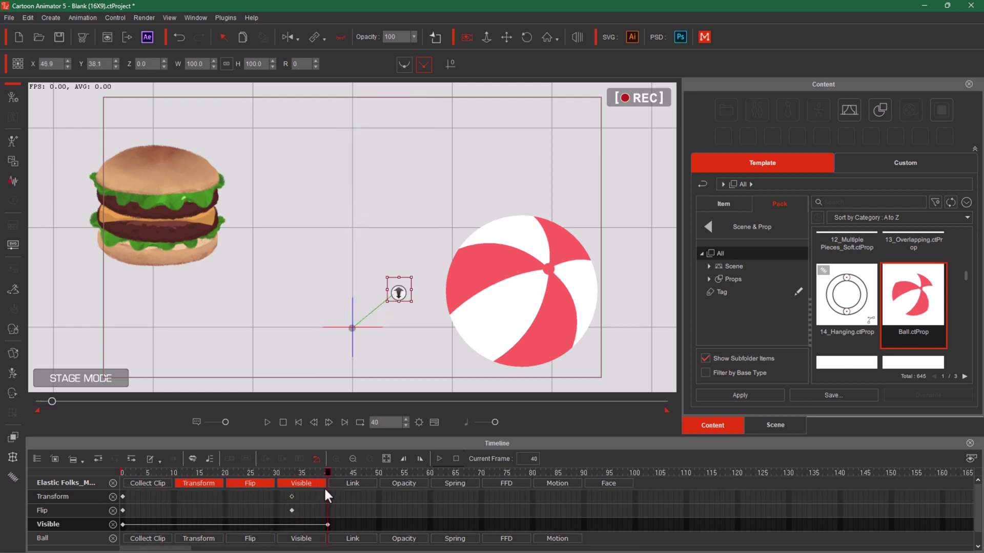
- View the options for the Visible key at frame 40, and review the character's visibility back to frame 0
right_click(327, 524)
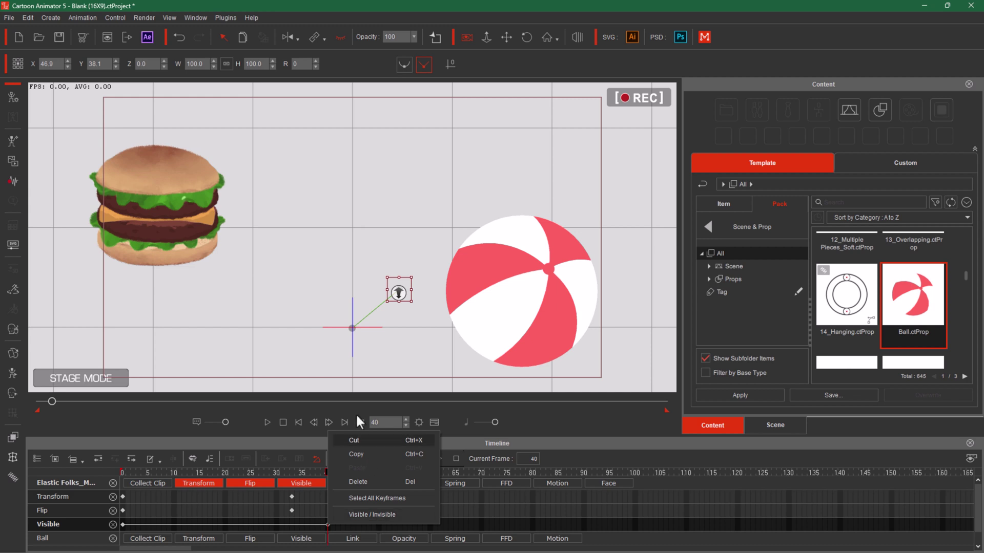
click(325, 337)
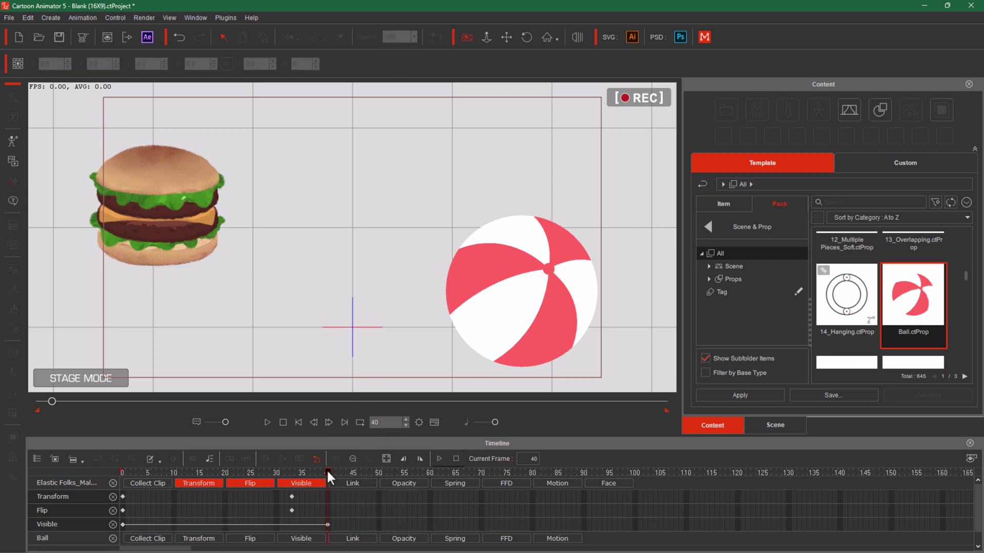
drag(327, 471, 233, 492)
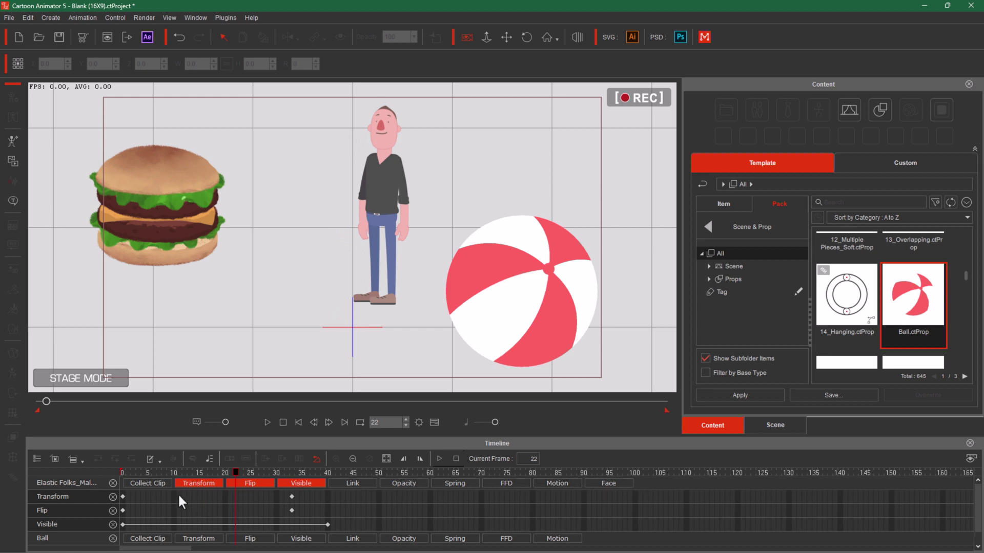
key(Home)
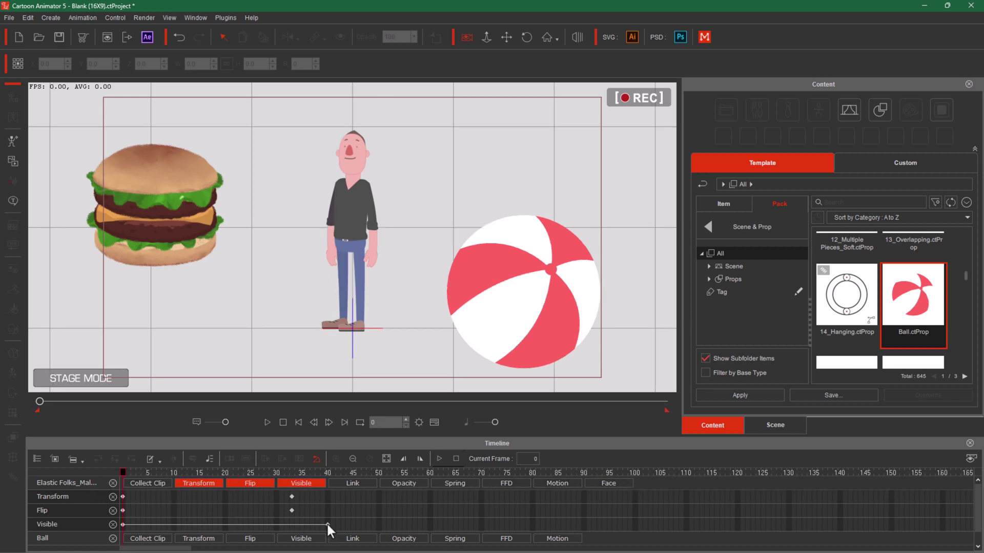
- Delete the character's Visible key at frame 40 and review the animation across the timeline
click(326, 522)
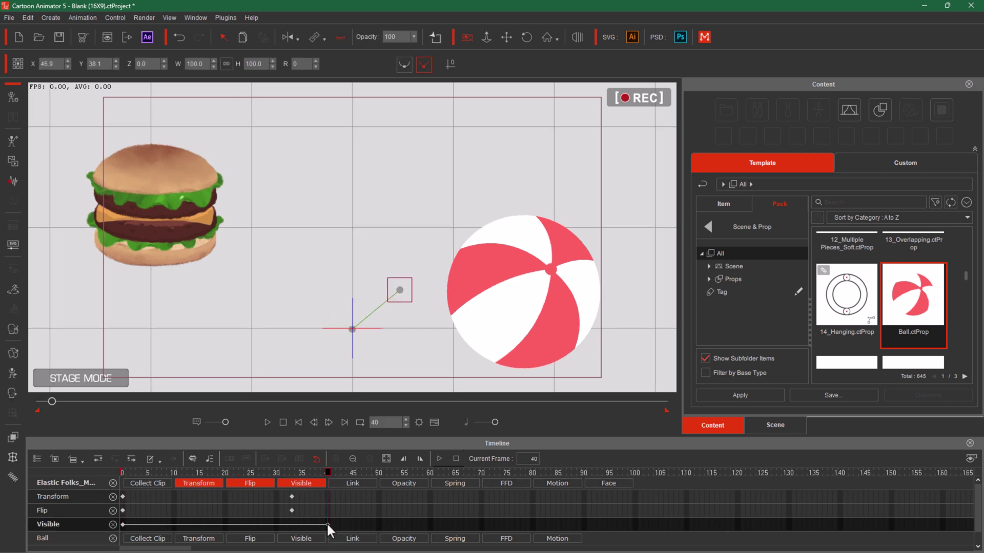
key(Delete)
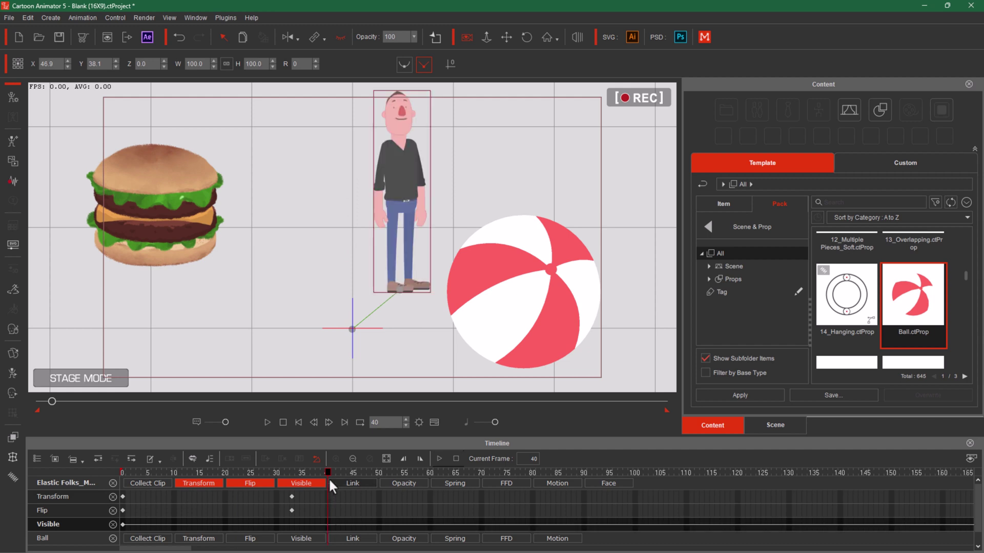
drag(350, 471, 664, 502)
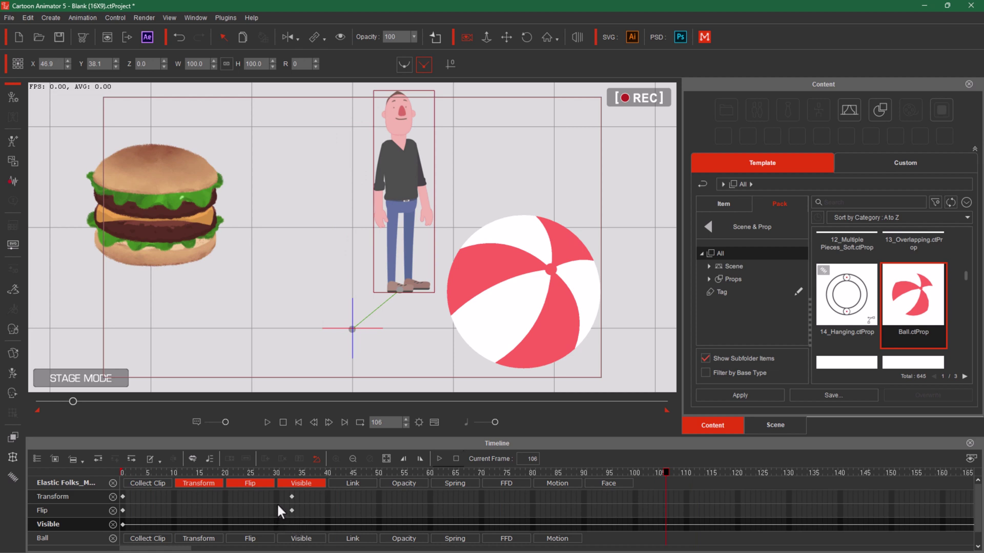
drag(275, 500, 252, 501)
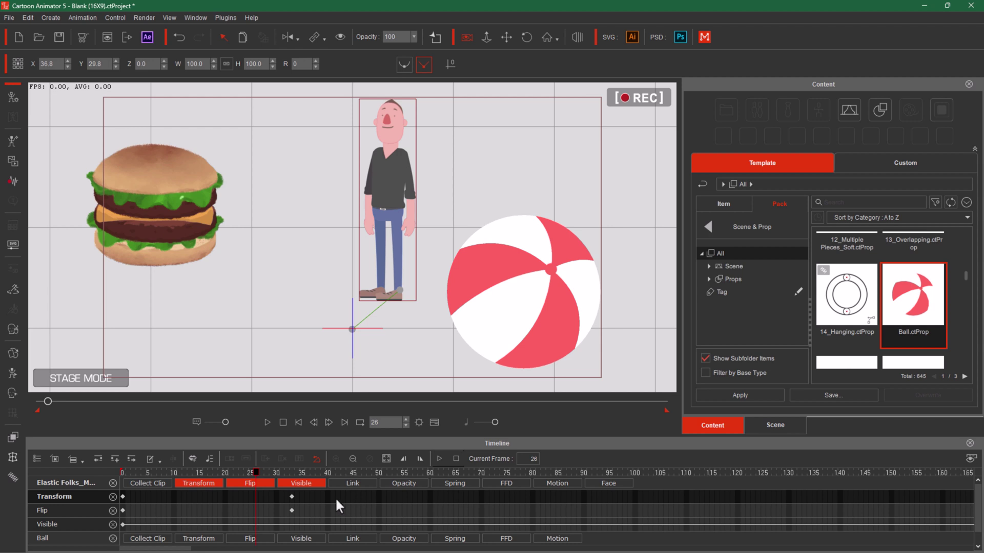
drag(255, 468, 155, 484)
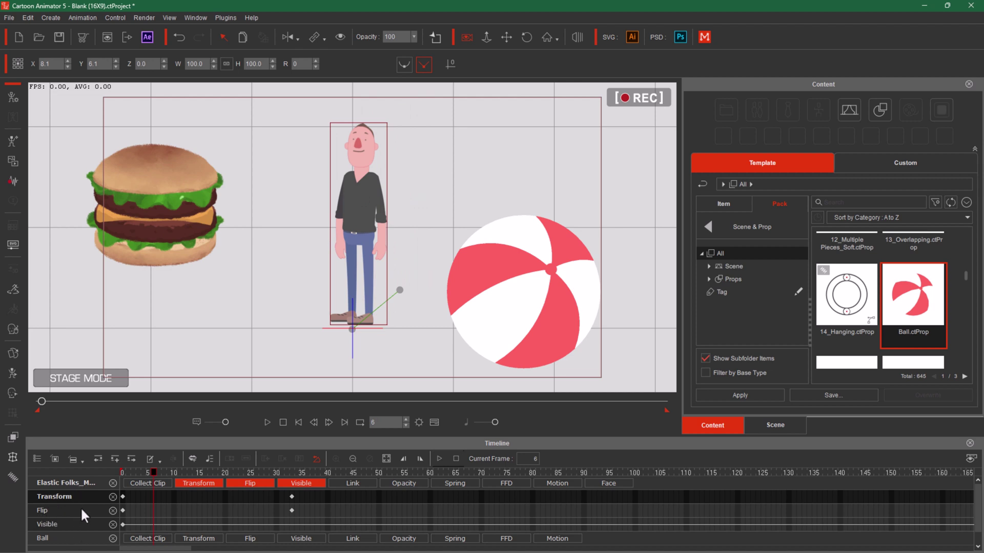
- Hide the character's Visible track, and briefly show and hide its Visible and Link tracks
click(112, 524)
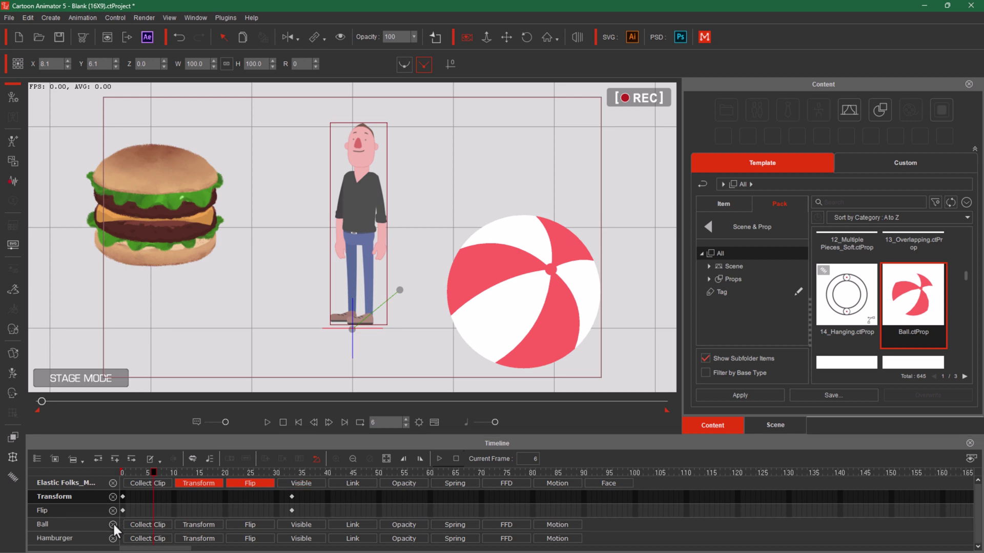
click(302, 483)
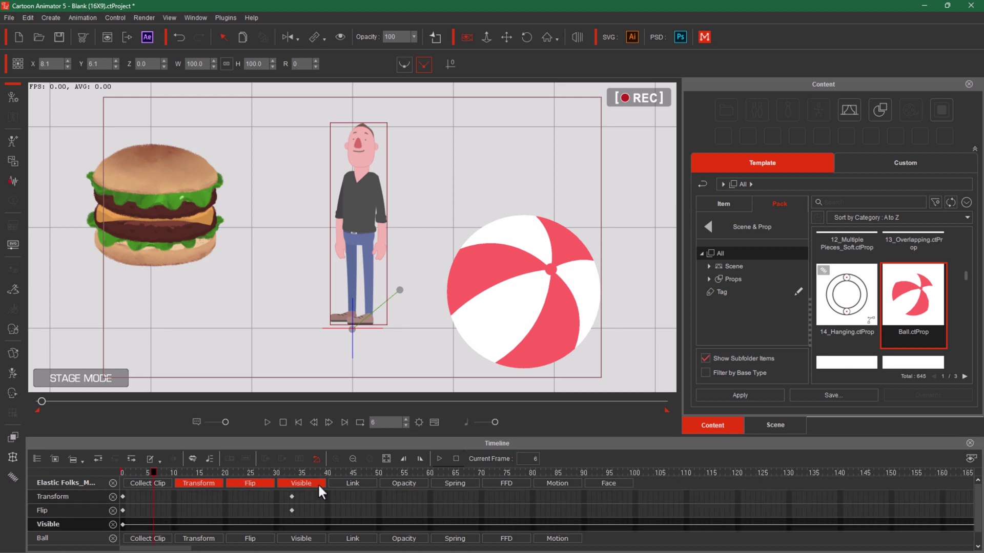
click(318, 483)
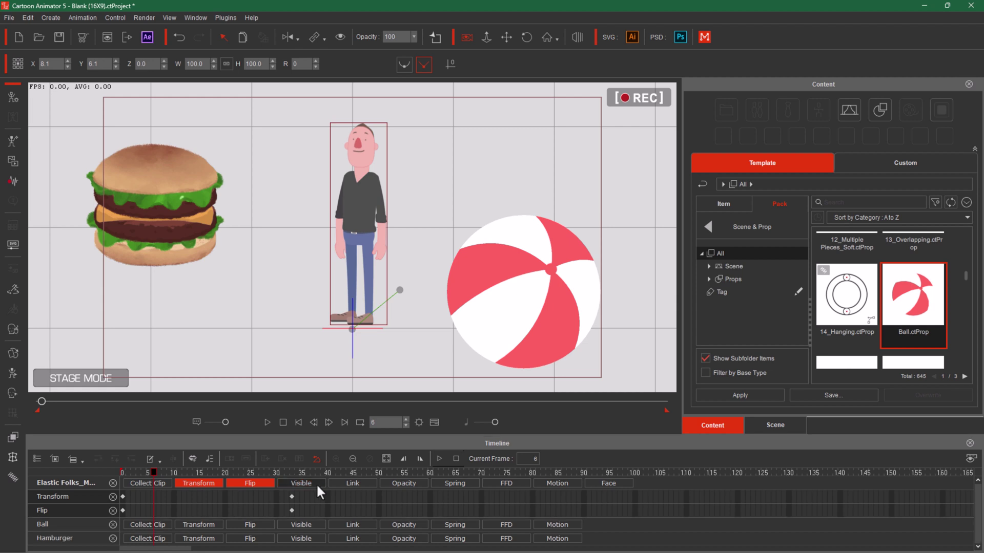
click(350, 483)
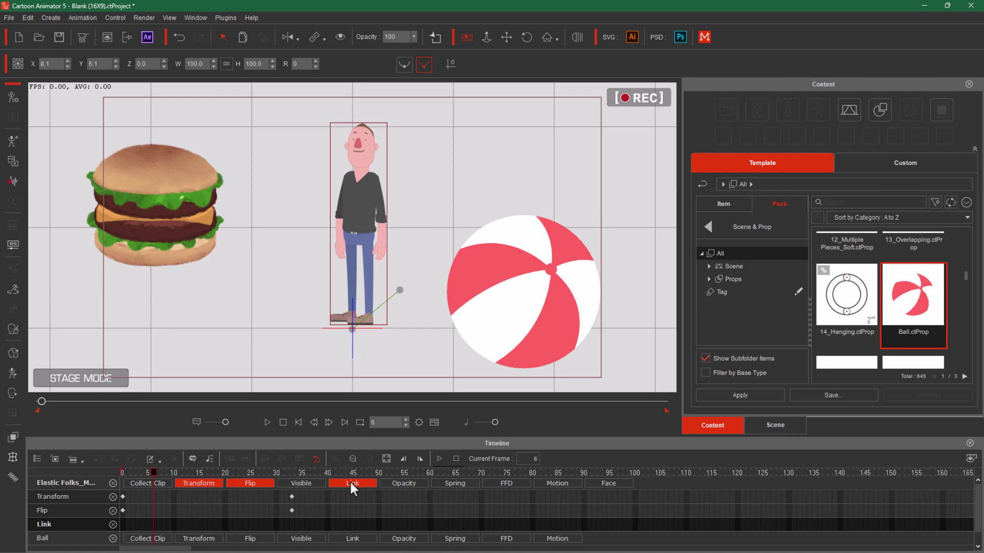
click(350, 484)
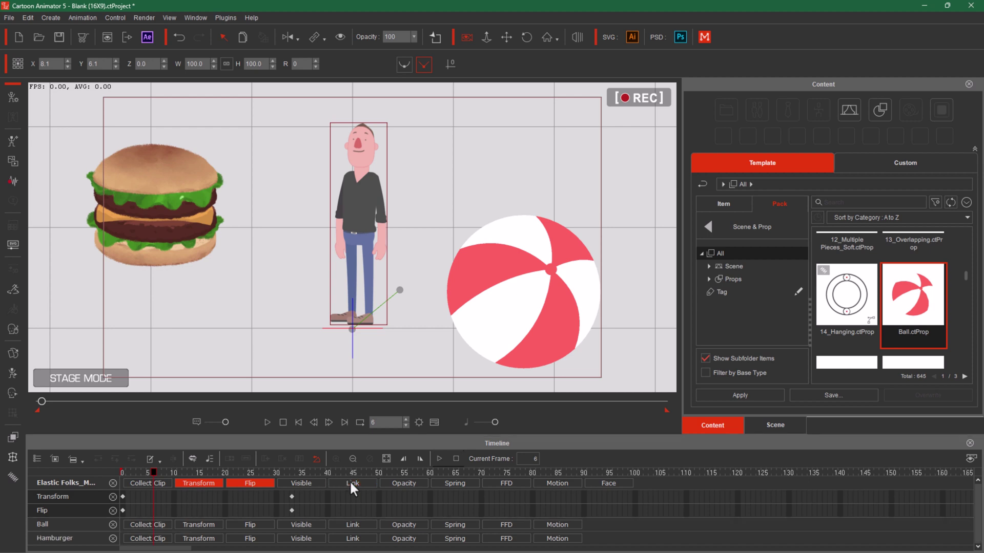
- Delete the character's Flip key at frame 33 and hide its Flip track
click(292, 511)
click(291, 511)
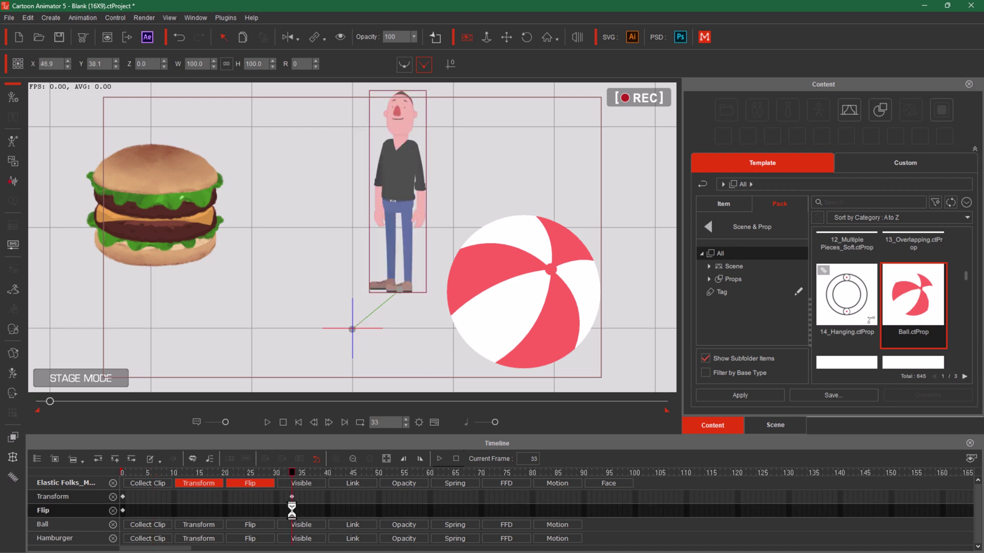
mouse_move(292, 472)
mouse_down()
mouse_move(36, 493)
mouse_move(309, 485)
mouse_move(77, 494)
mouse_move(290, 481)
mouse_up()
click(111, 510)
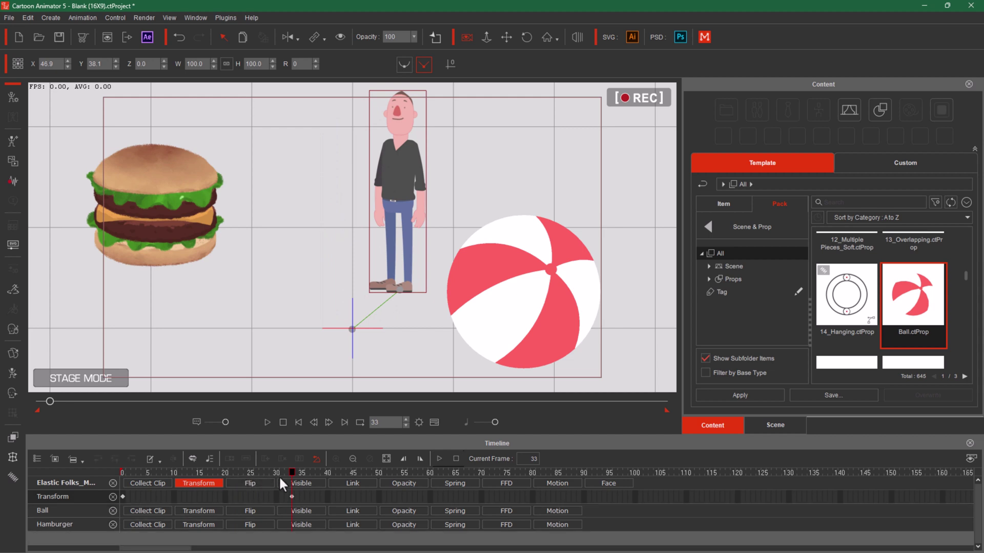
- Review the motion back to frame 0, and look over the transition curves for the Transform key at frame 33
drag(294, 471, 65, 487)
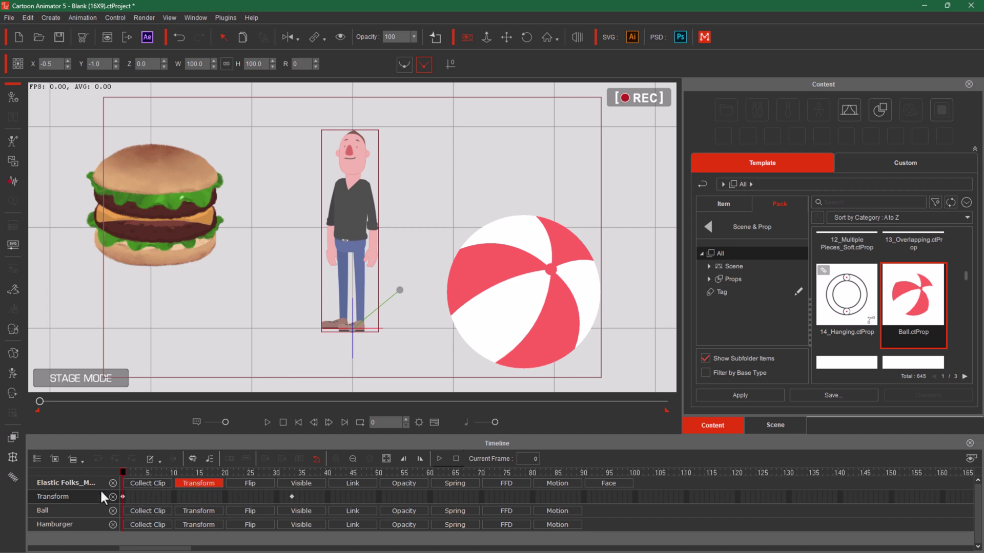
click(290, 495)
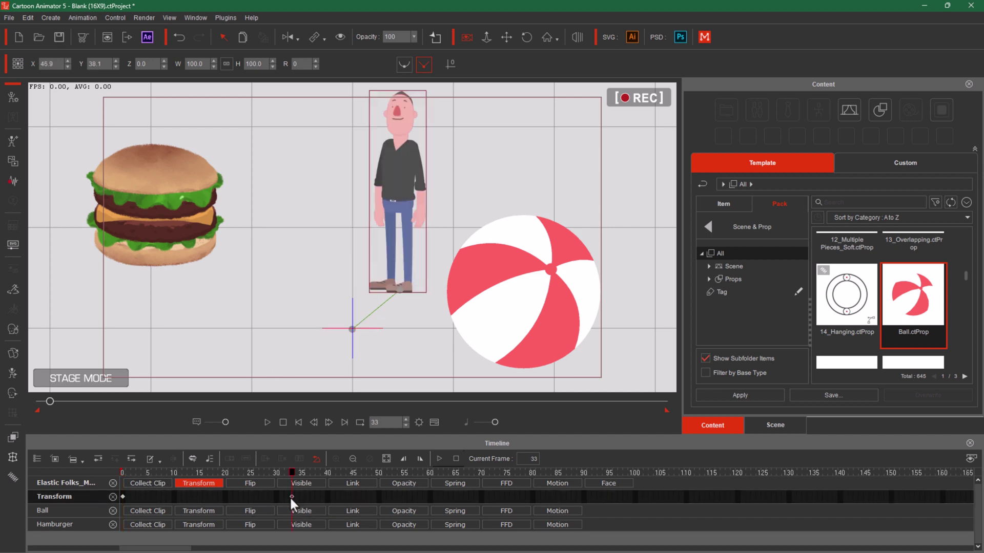
right_click(289, 496)
click(326, 487)
click(585, 182)
click(599, 134)
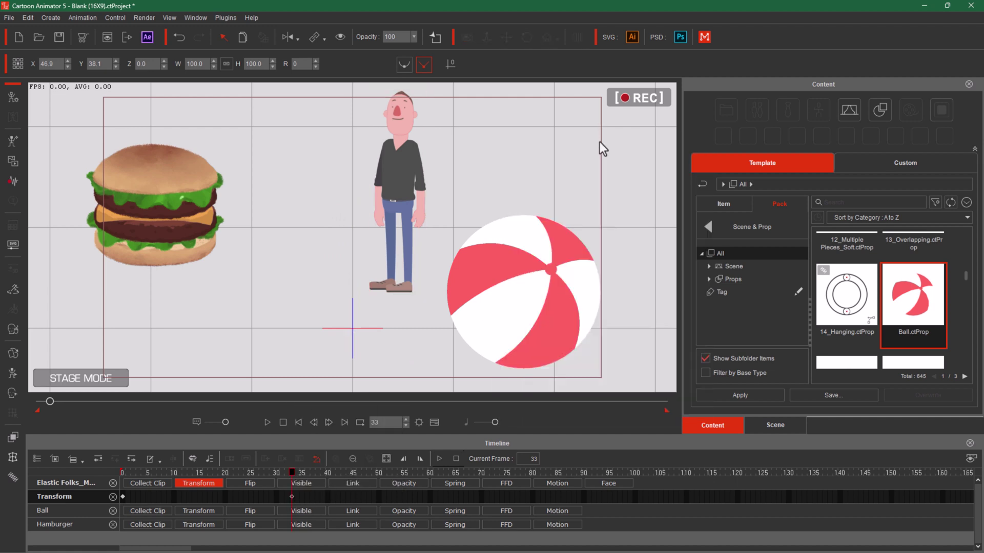
- Try the Gain momentum before Move and Gain momentum and Damp curves on the frame 33 Transform key, and set it to Stutter Start
click(290, 495)
right_click(290, 494)
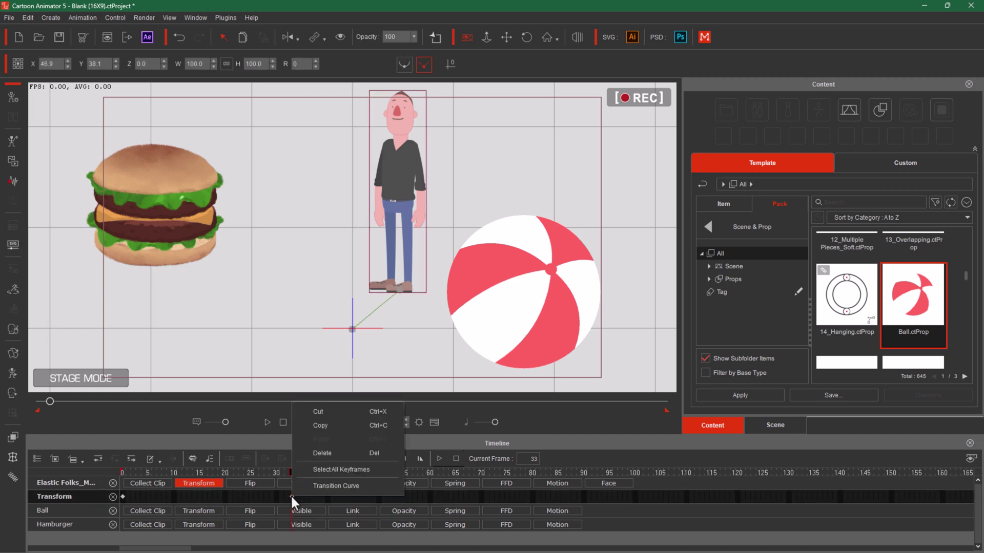
click(360, 486)
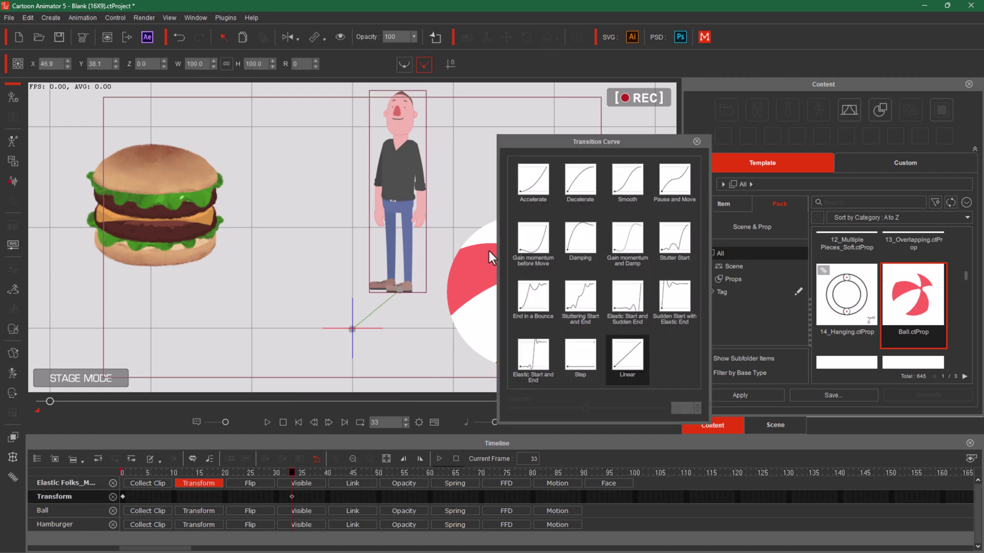
click(539, 246)
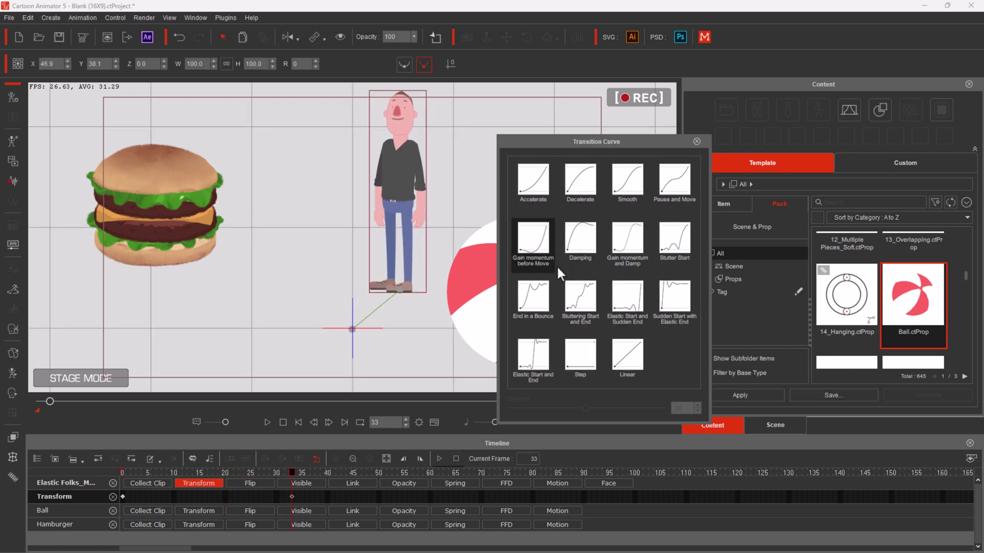
click(625, 246)
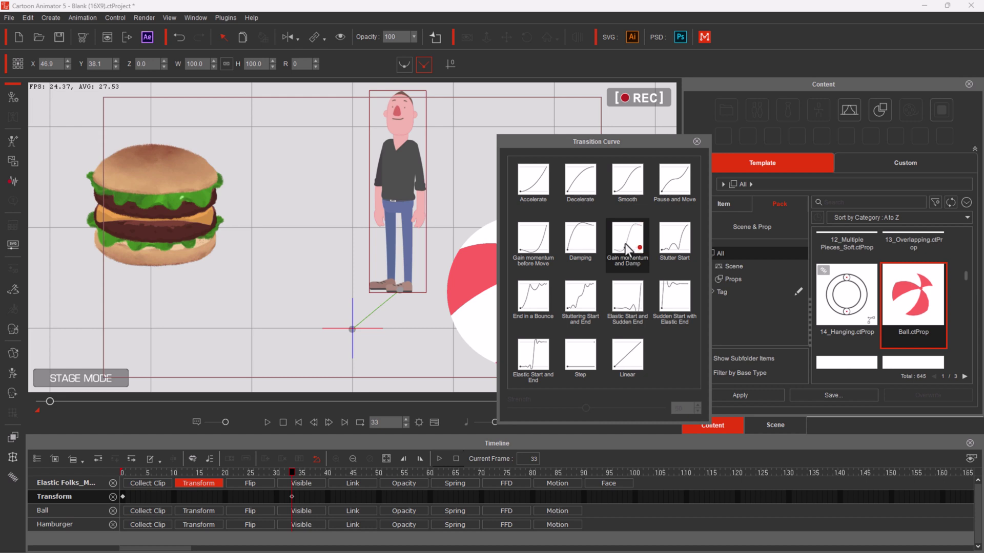
click(675, 249)
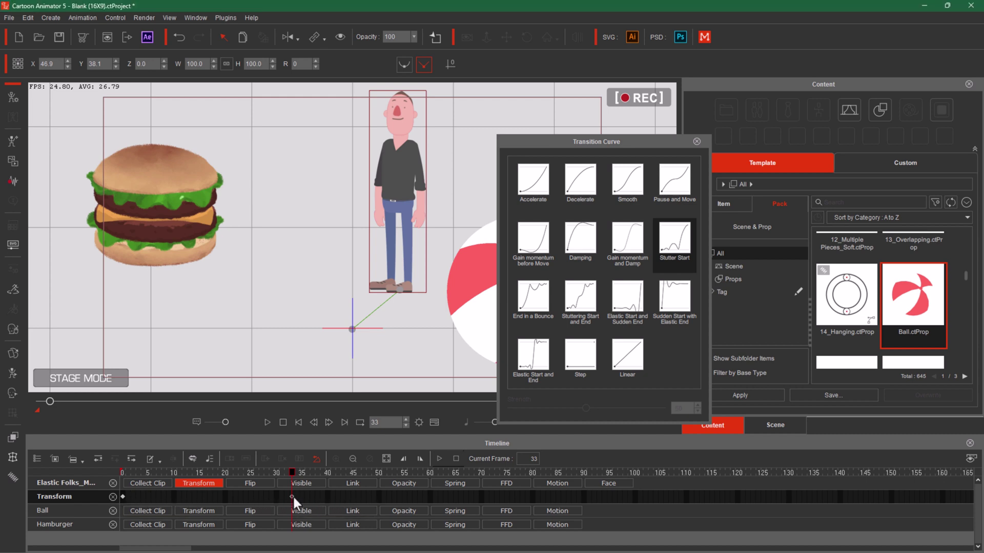
- Move the character's second Transform key to frame 63 and return the playhead to frame 0
drag(292, 497, 445, 499)
click(445, 498)
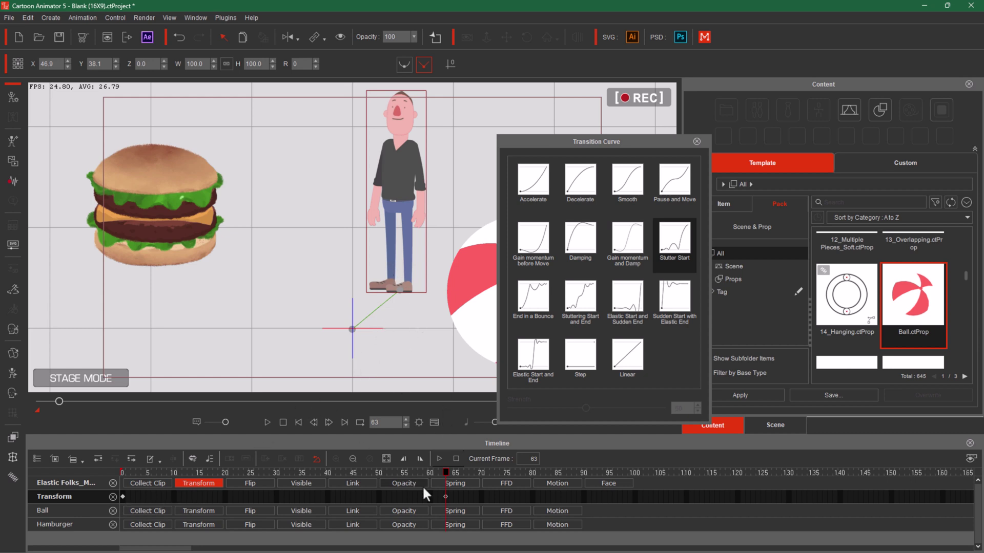
drag(445, 472, 97, 499)
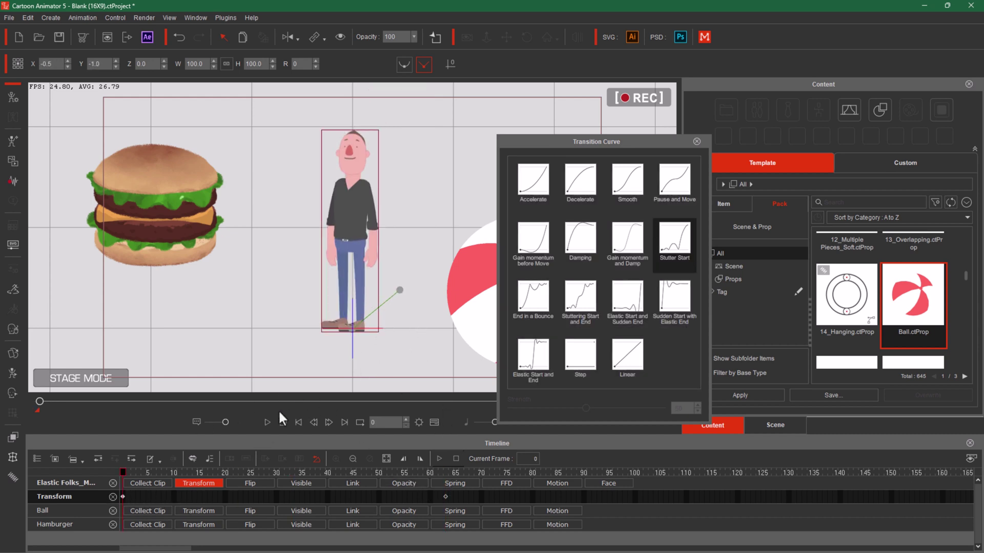
- Play the Stutter Start movement, and set the character's frame 63 Transform key to the Linear curve
click(267, 422)
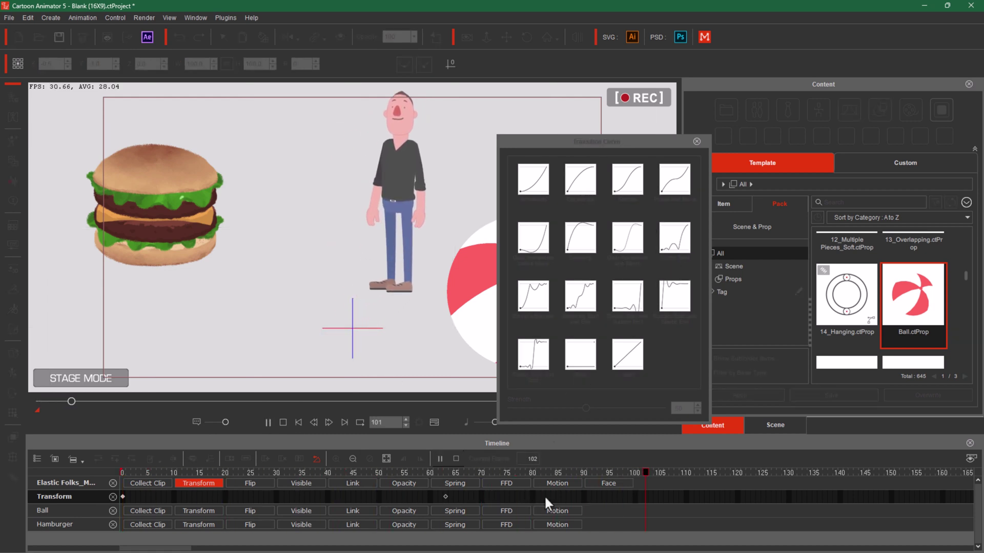
click(446, 496)
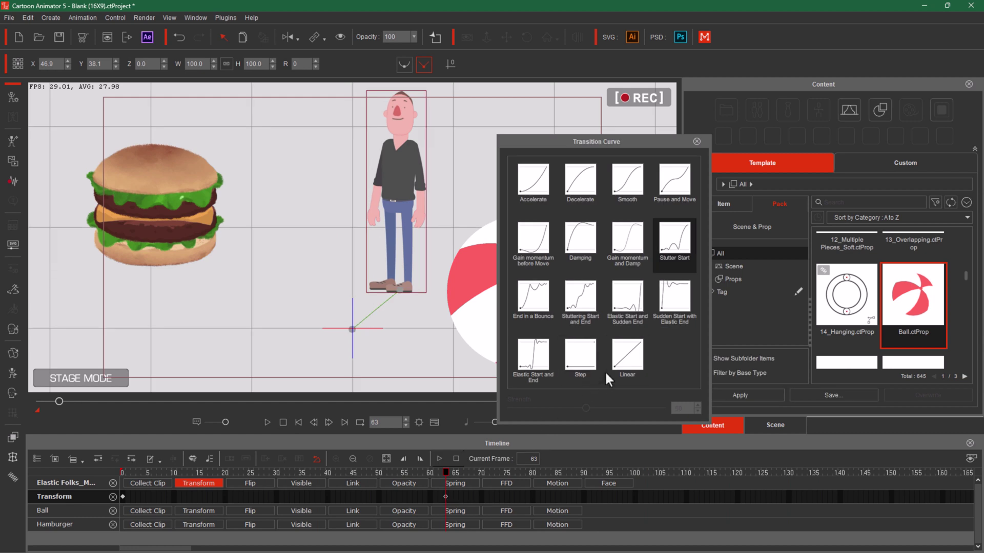
click(616, 362)
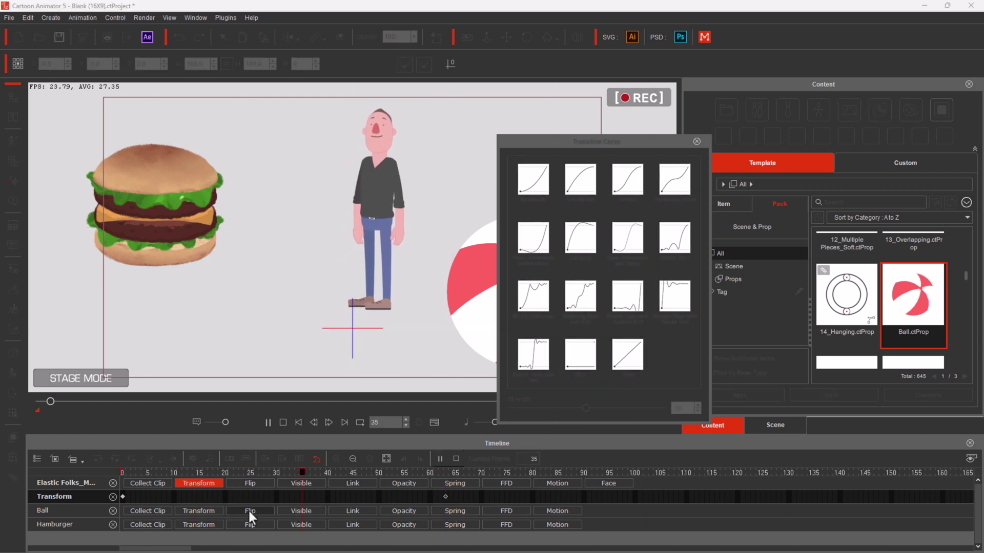
- Move the character's frame 63 Transform key to frame 9, and play the movement from frame 0
click(445, 495)
drag(445, 495, 167, 499)
click(122, 474)
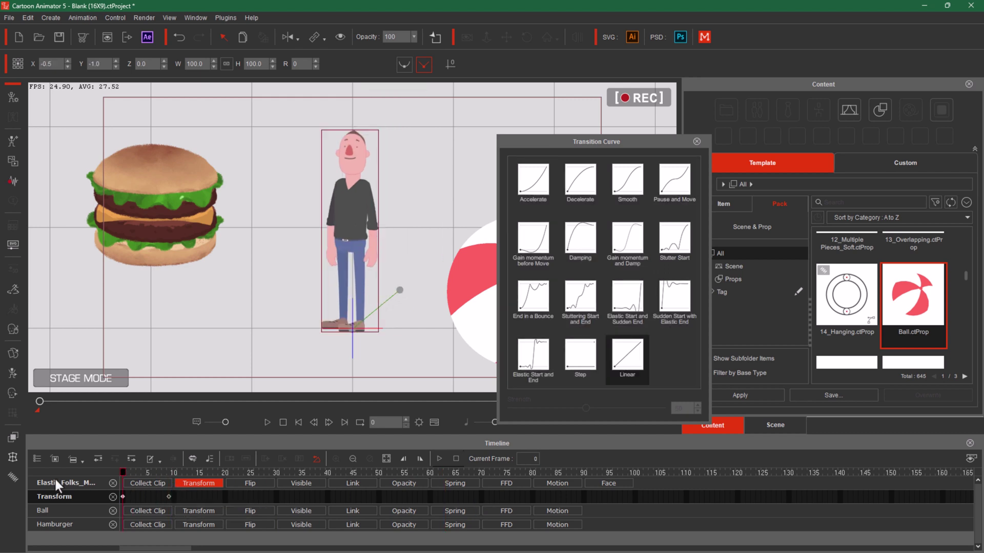
click(265, 423)
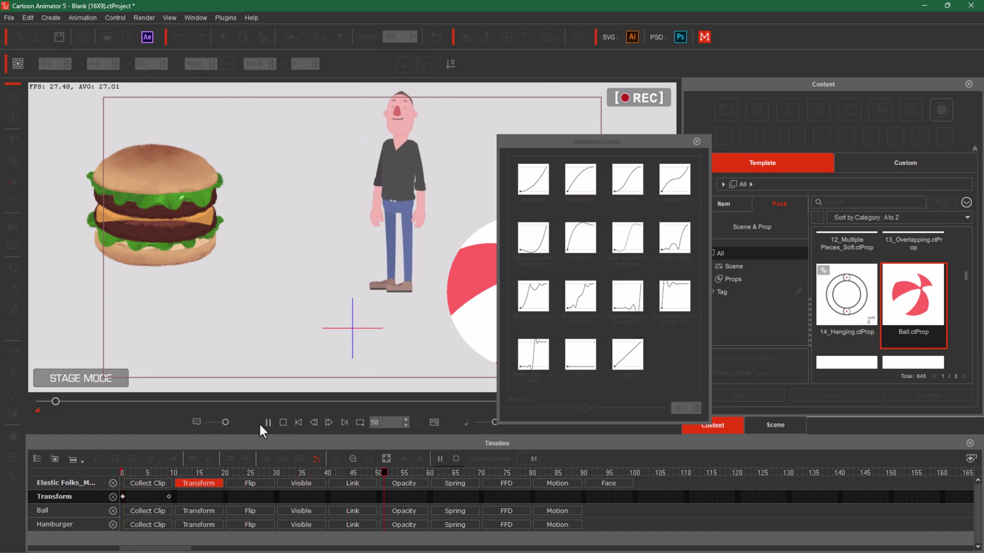
click(268, 422)
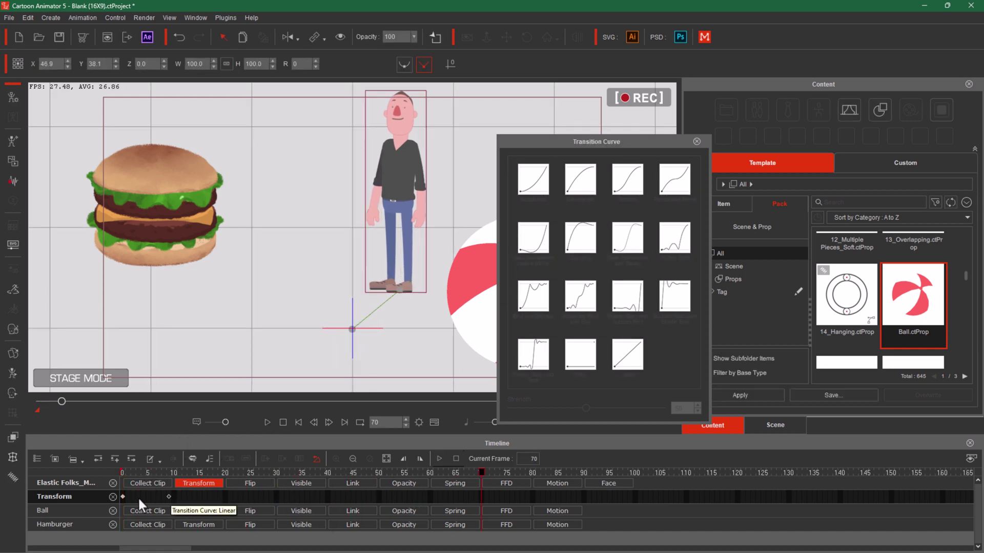
- Set the frame 9 Transform key to the Step curve, return the playhead to frame 0, and close the curve settings
click(168, 497)
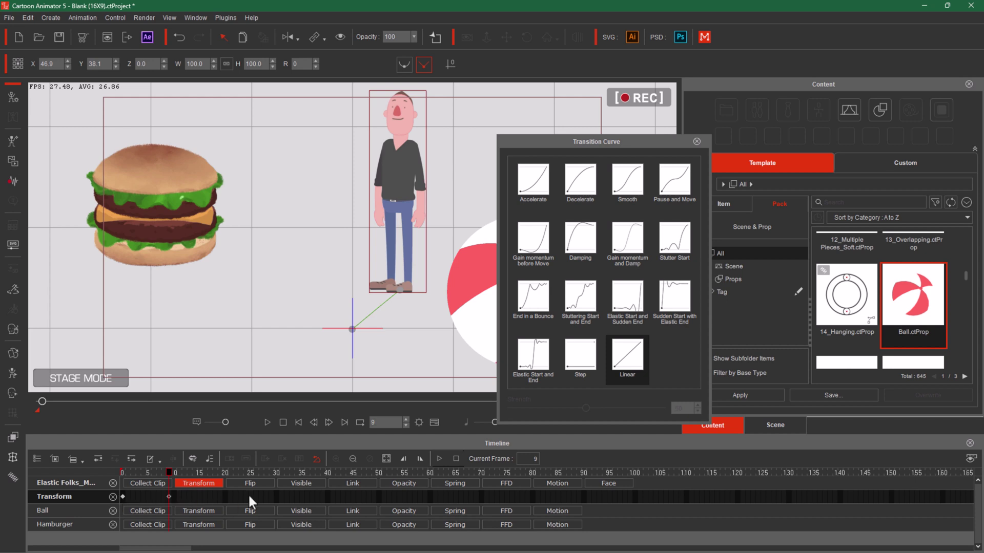
right_click(168, 497)
click(214, 486)
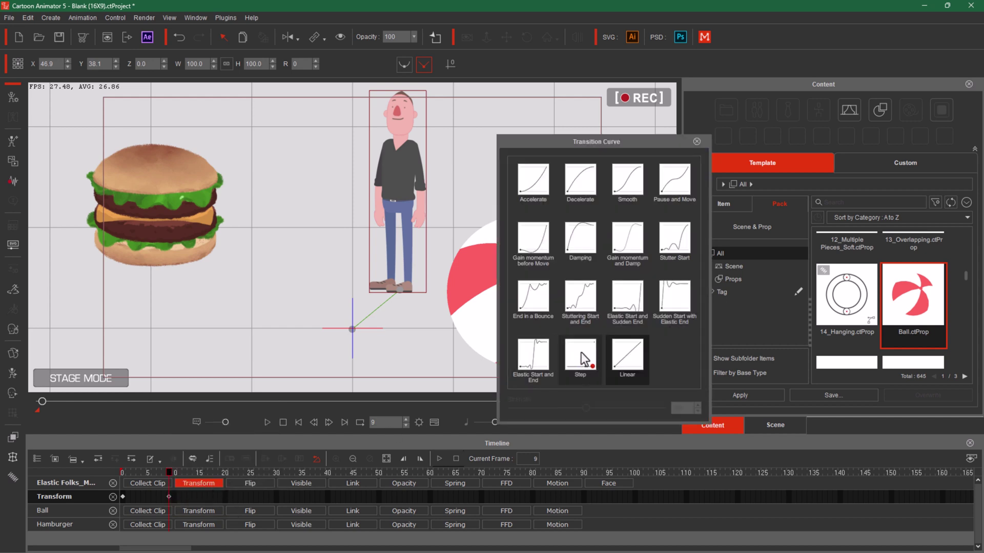
click(582, 354)
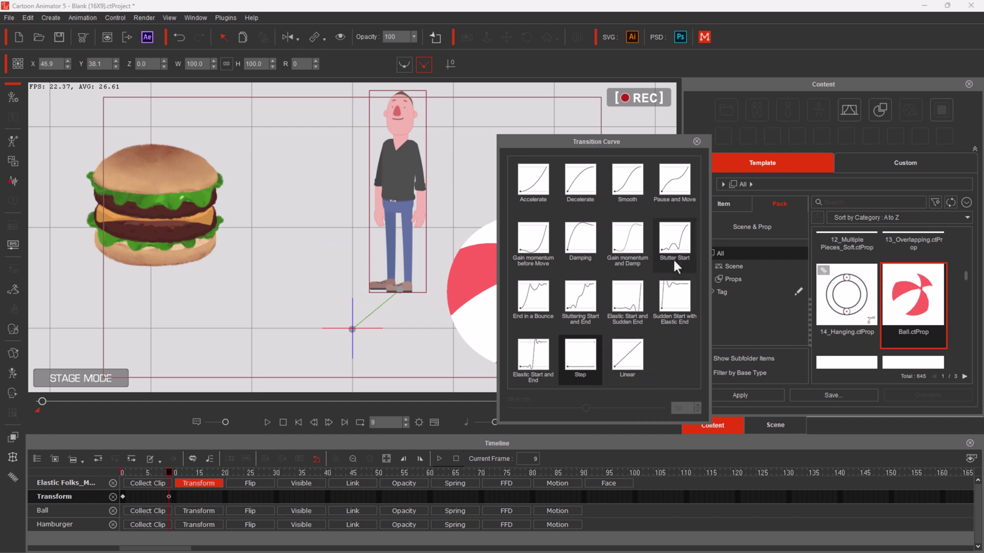
drag(169, 468, 113, 487)
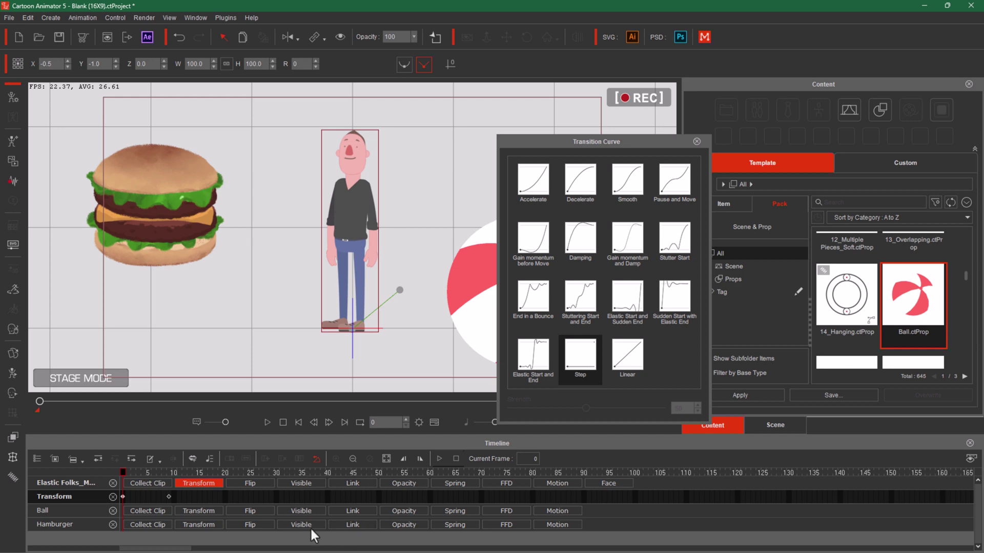
click(696, 144)
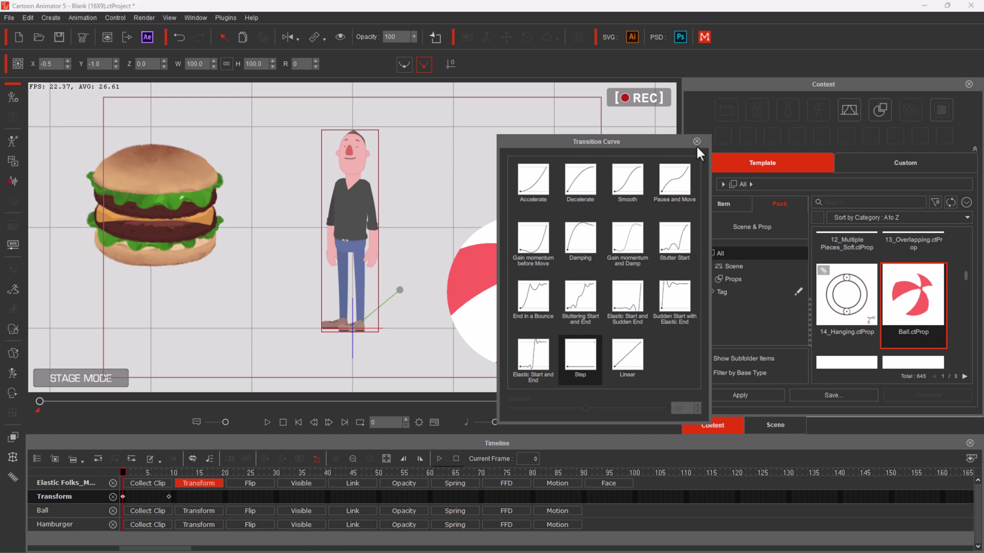
click(696, 141)
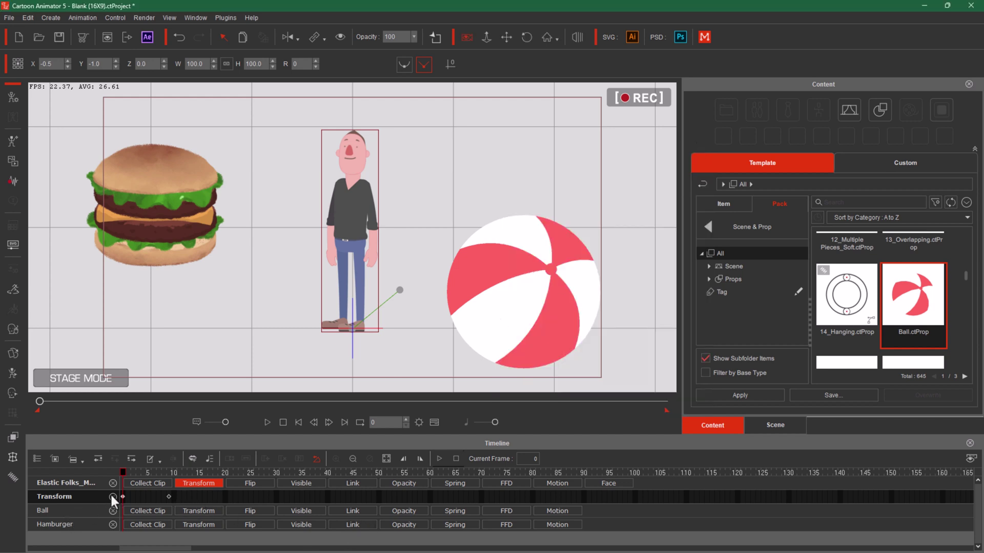
- Cut the character's Transform key at frame 9 and hide its Transform track
click(168, 498)
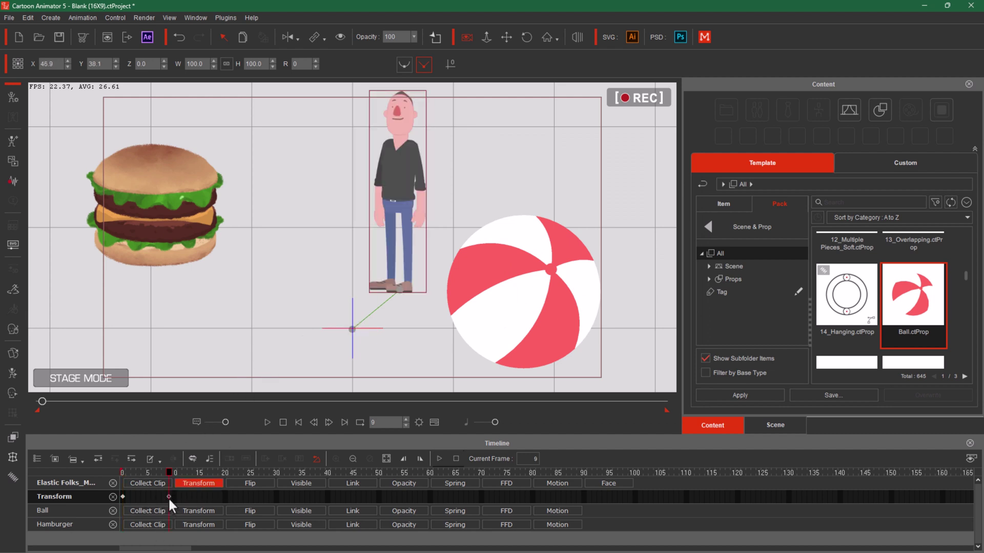
key(ctrl+x)
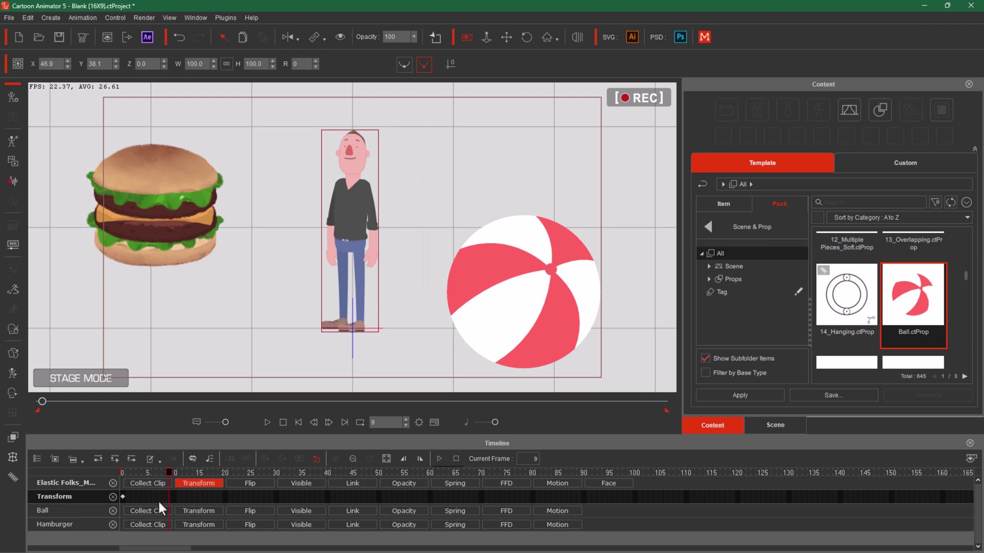
click(113, 497)
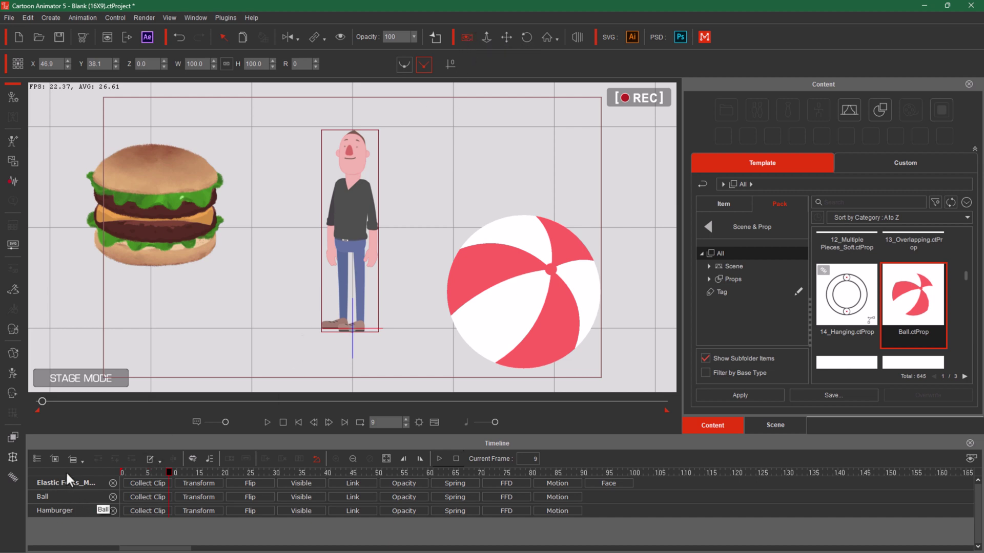
- Show the Project tracks in the timeline and expand the Camera track
click(38, 459)
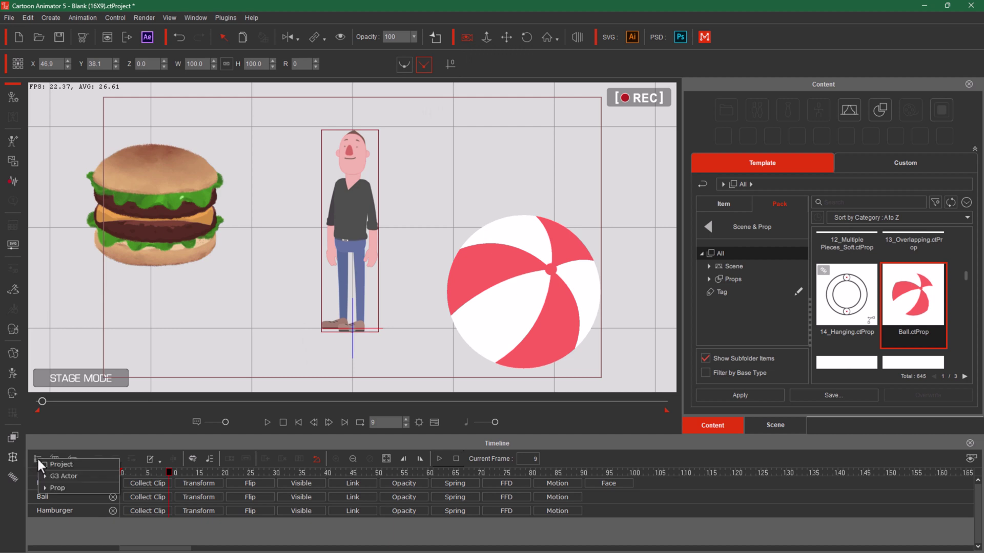
click(66, 464)
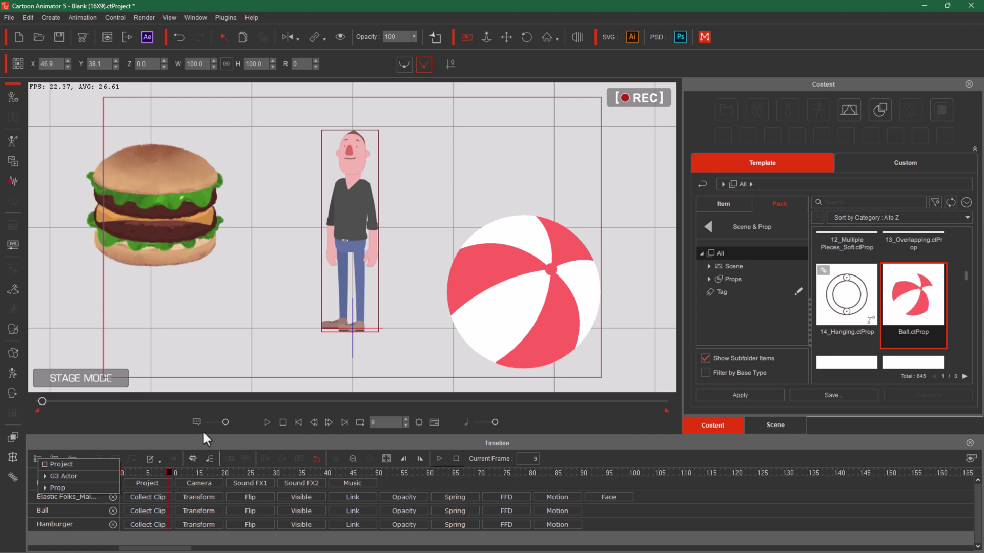
click(160, 430)
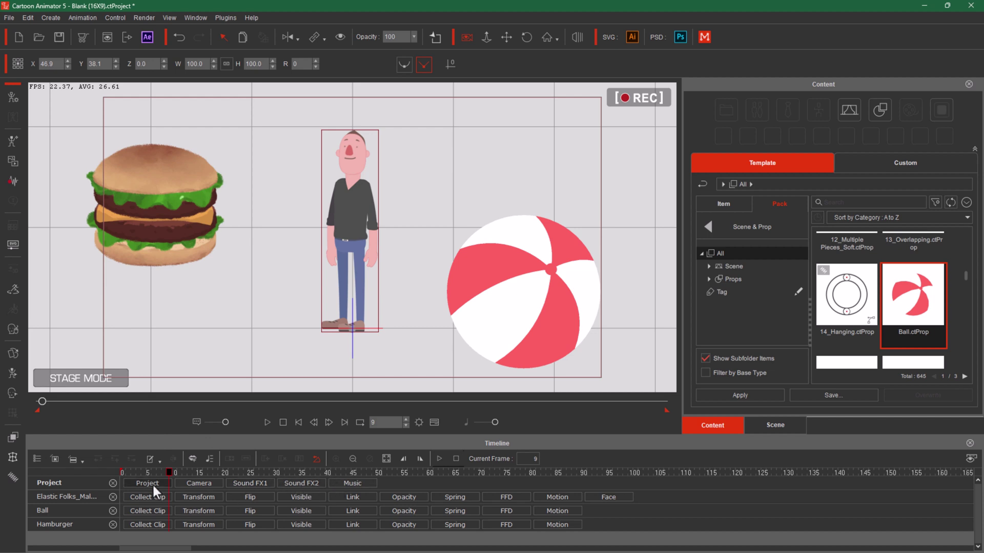
click(206, 483)
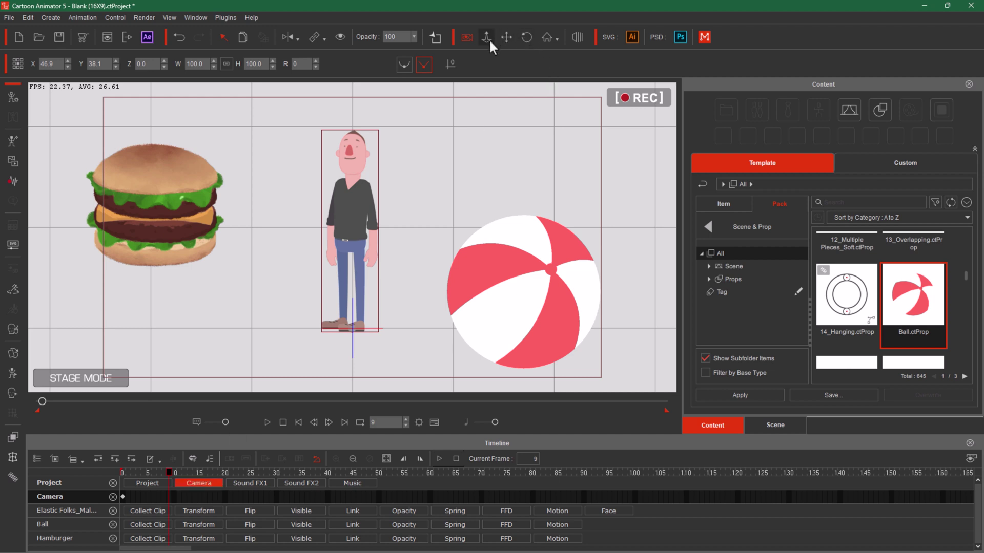
- Add a Camera key at frame 28 by zooming in and reframing the view on the character's head and upper body
drag(168, 472, 265, 472)
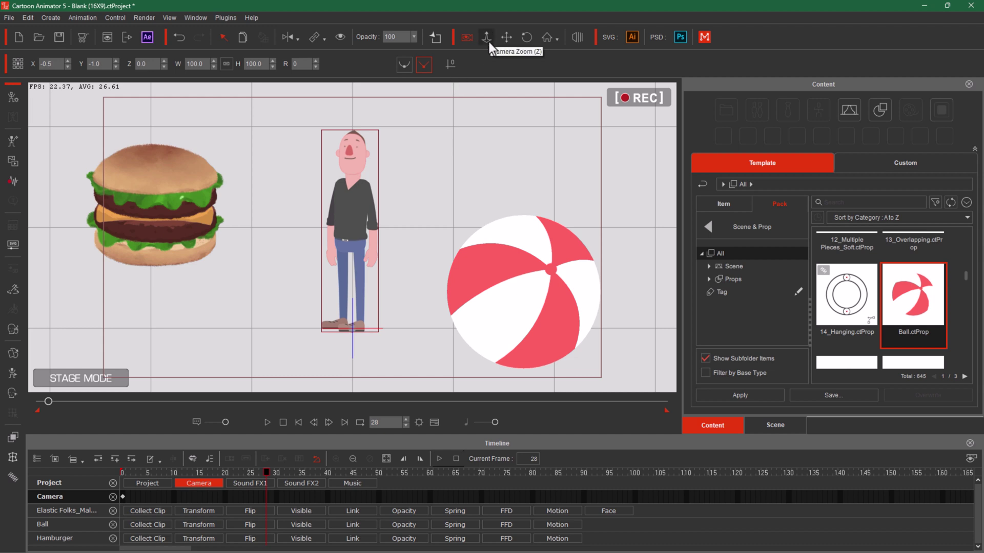
drag(418, 308, 446, 101)
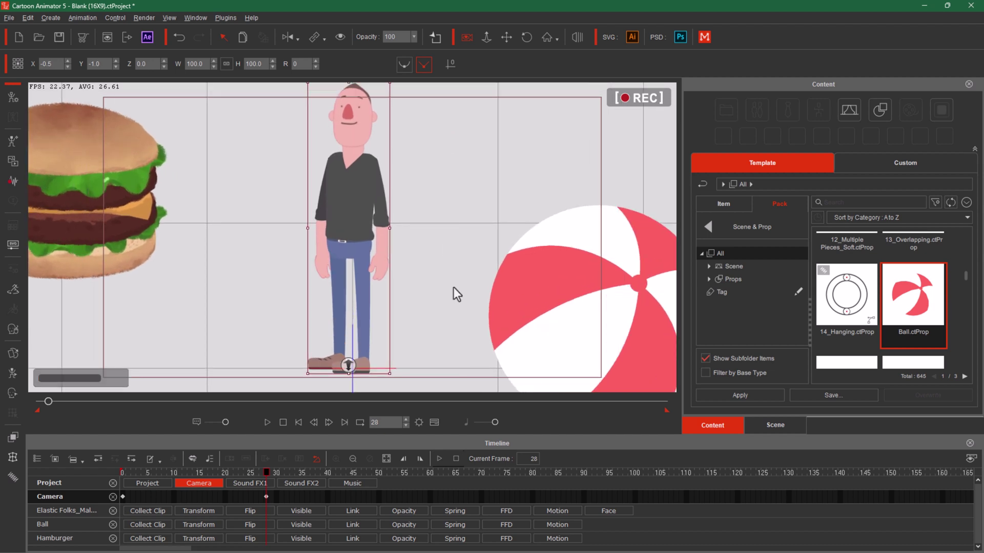
drag(447, 203, 446, 246)
drag(434, 281, 442, 178)
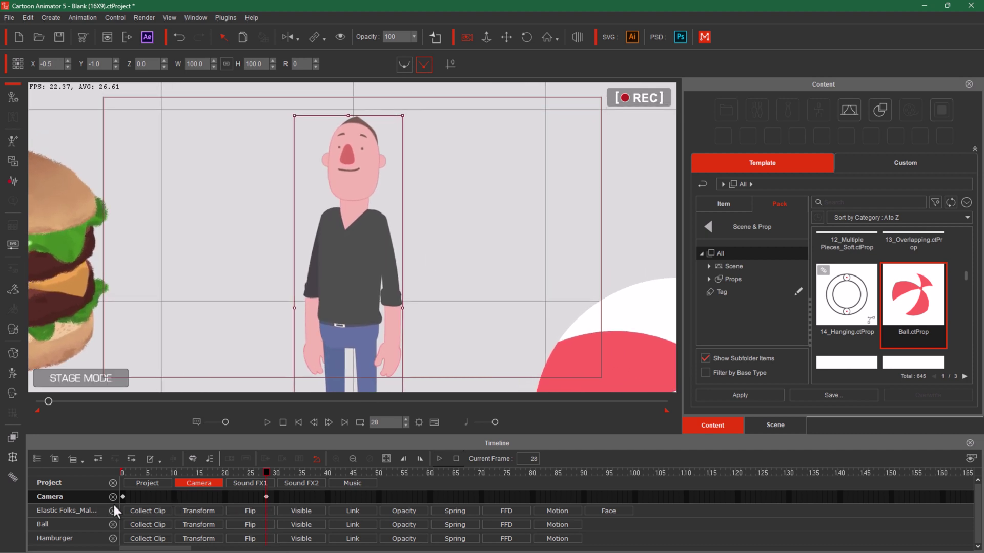
- Look over the transition curve options for the Camera key at frame 28, and close them without changing the curve
click(266, 497)
mouse_move(266, 471)
mouse_down()
mouse_move(121, 486)
mouse_move(279, 480)
mouse_up()
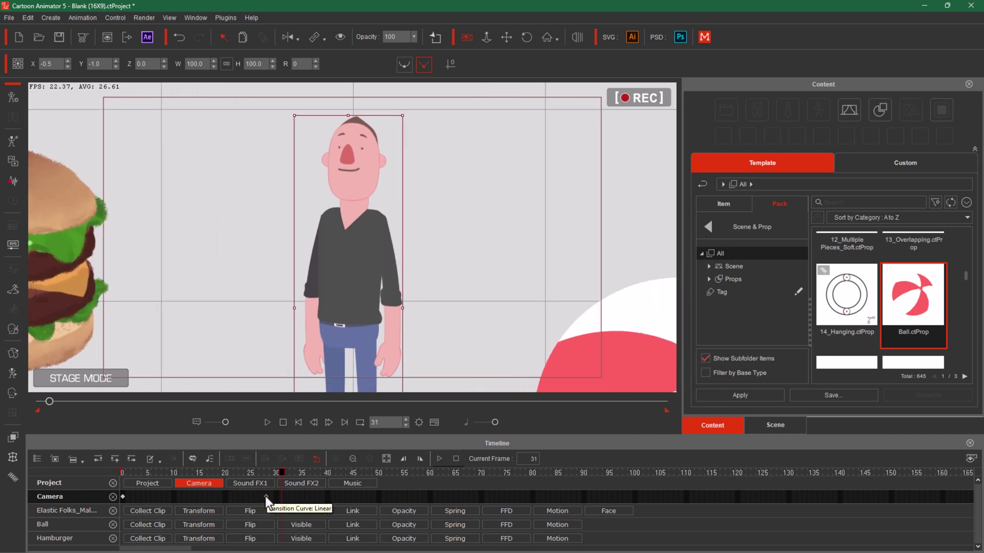
click(266, 497)
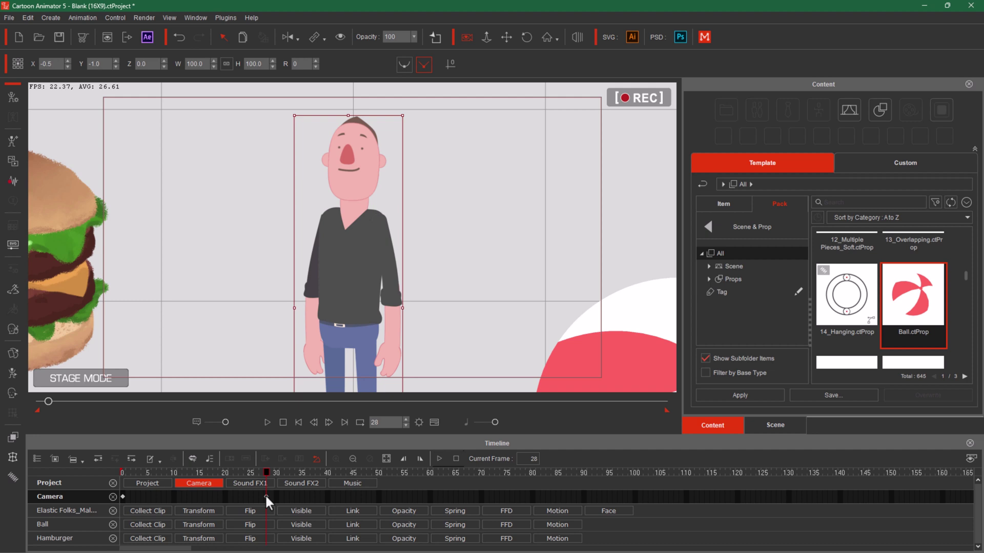
right_click(266, 497)
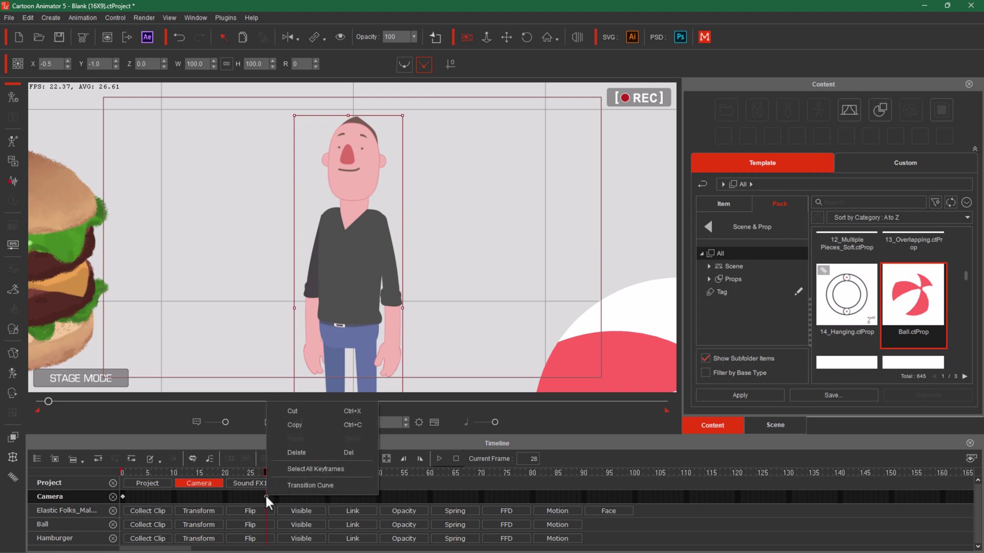
click(295, 486)
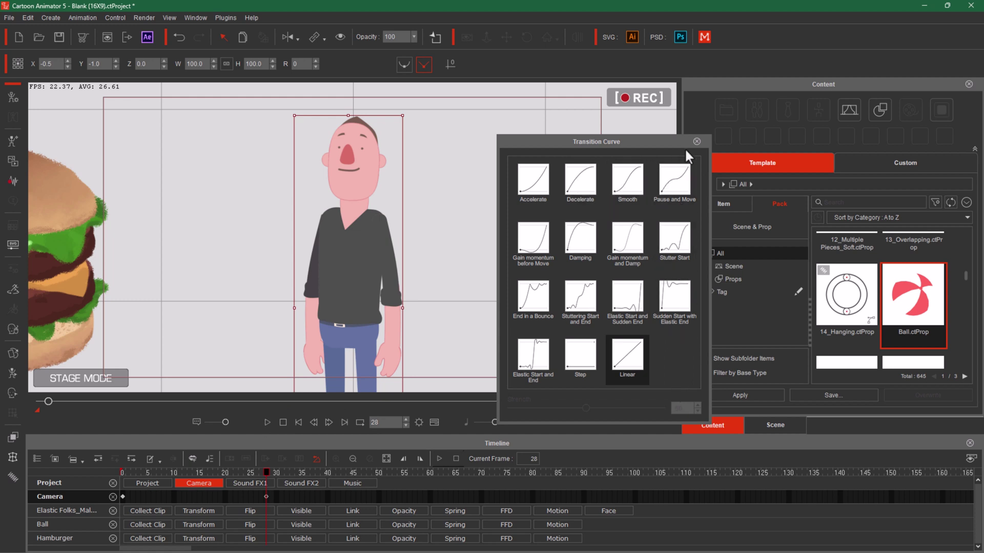
click(697, 142)
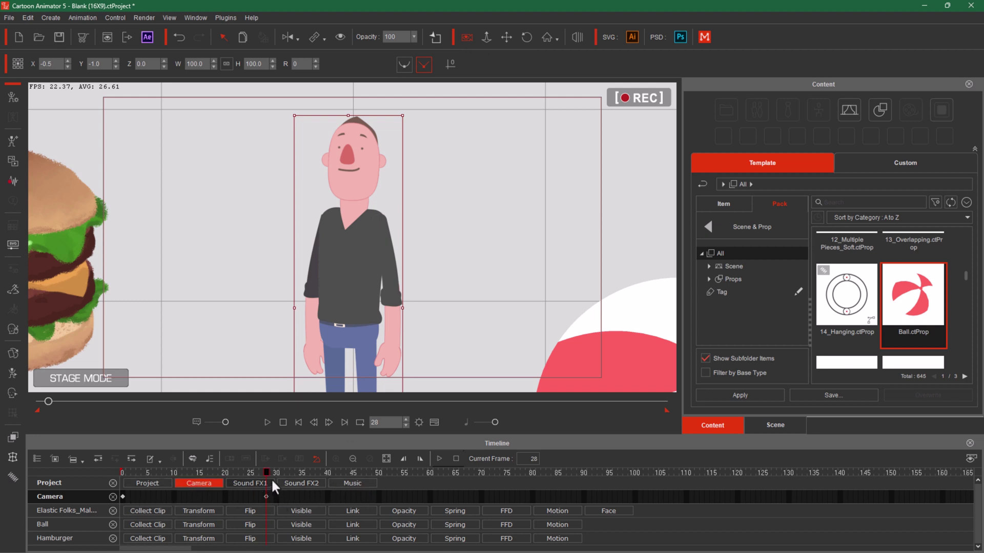
- Scrub the playhead back to the start and forward to frame 23 to review the camera zoom
mouse_move(264, 472)
mouse_down()
mouse_move(114, 486)
mouse_move(262, 482)
mouse_up()
click(358, 288)
drag(265, 473, 80, 493)
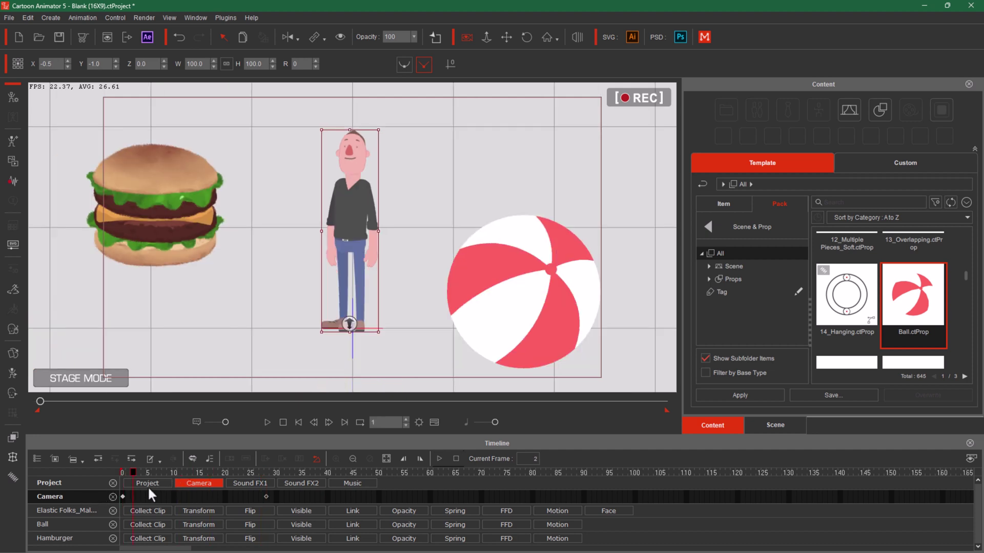
drag(149, 488, 240, 494)
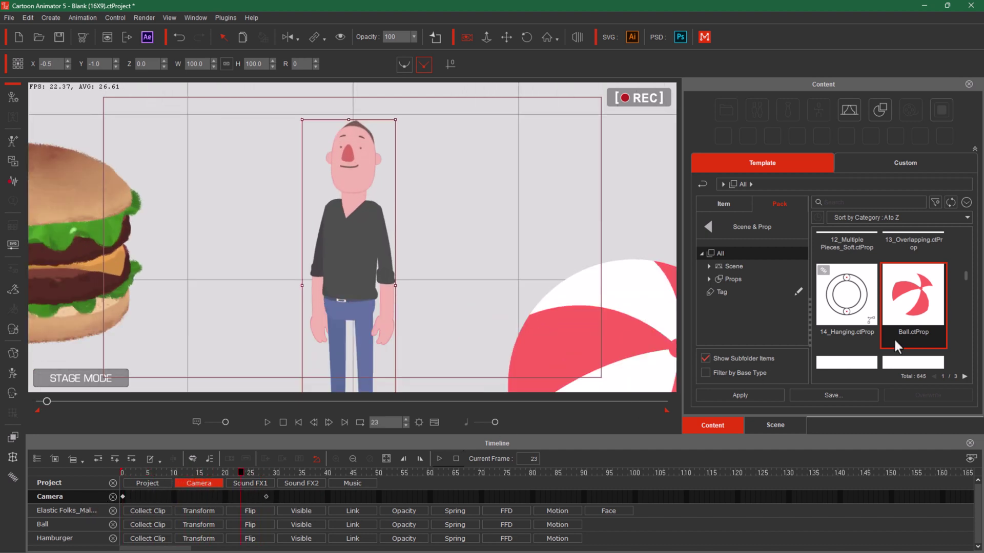